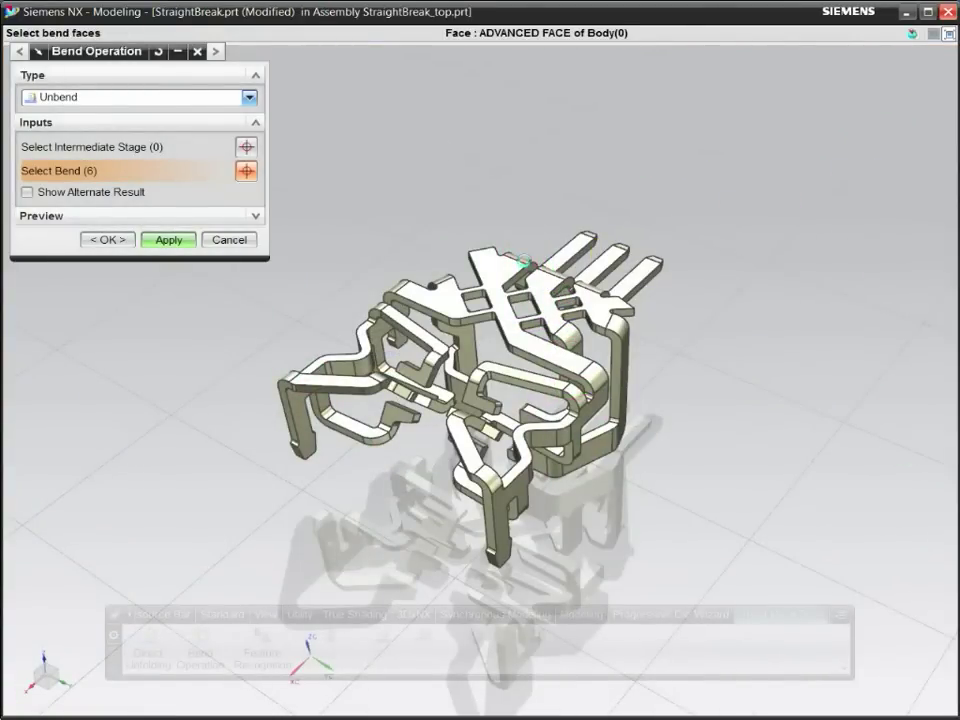
# Step: Select one bend face and box-select the rest, unbending all 78 bends
pyautogui.click(522, 262)
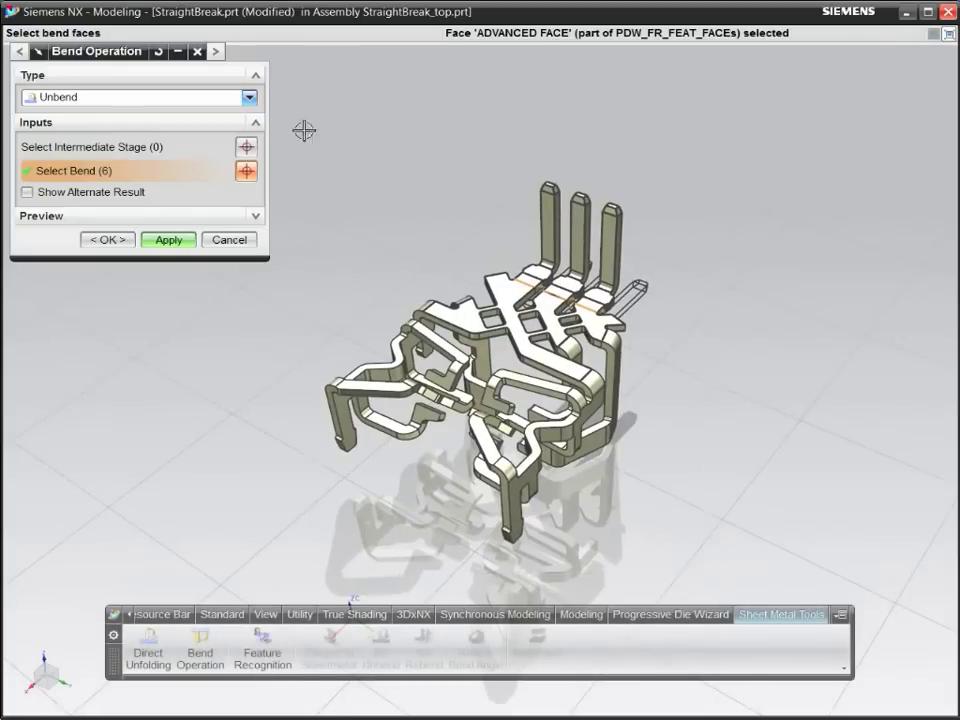
pyautogui.moveTo(708, 572); pyautogui.dragTo(303, 130)
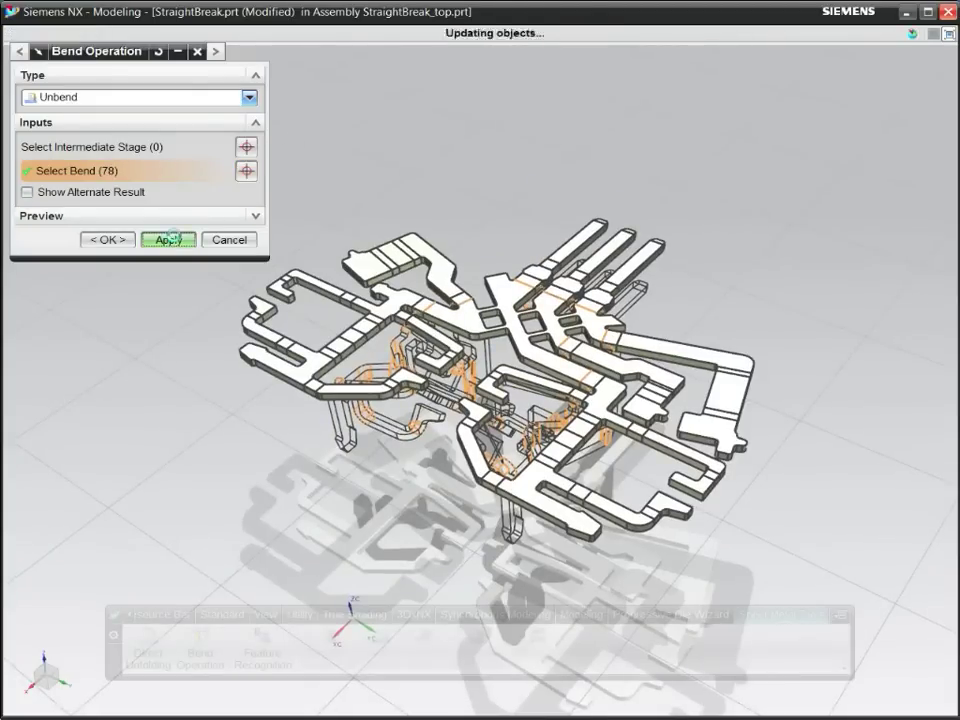
pyautogui.click(229, 240)
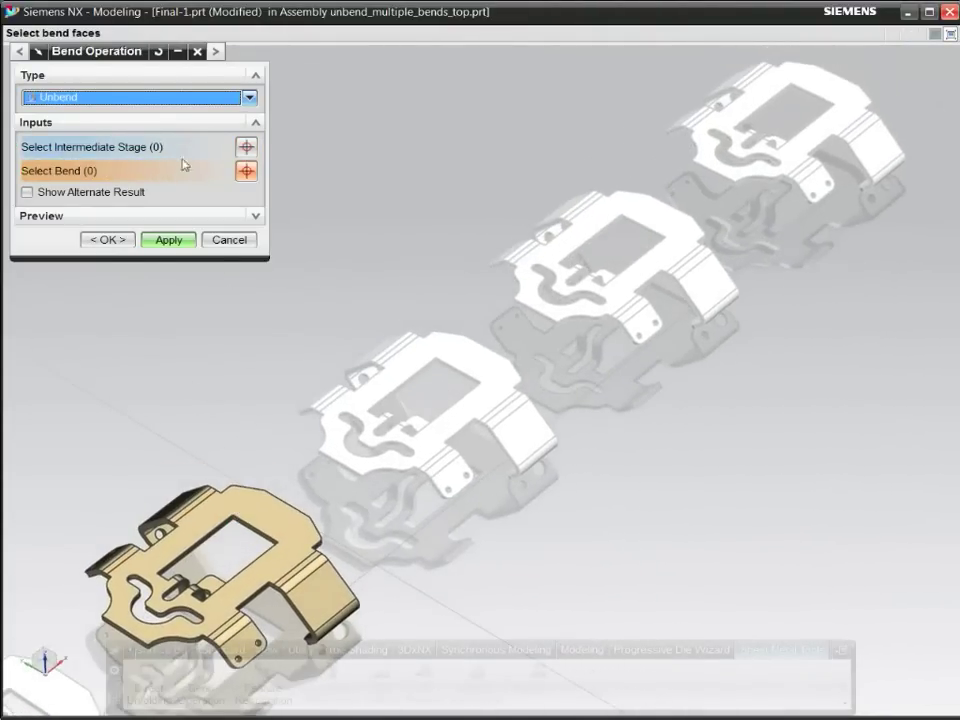
# Step: Unbend intermediate stages Final-2 to Final-4, then make the top strip assembly the work part
pyautogui.click(397, 366)
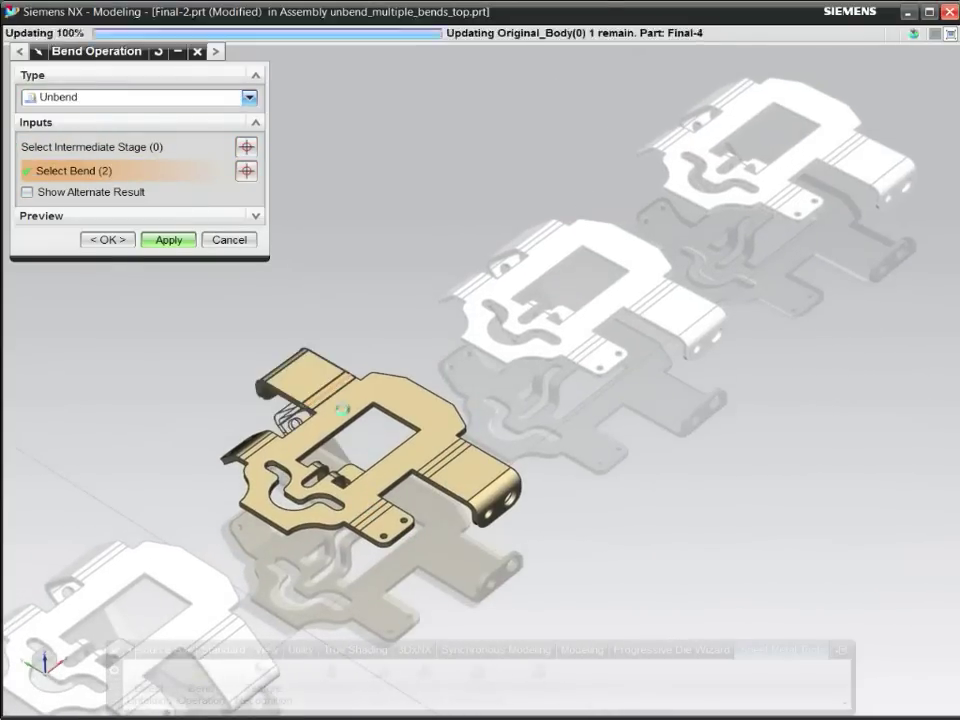
pyautogui.click(190, 240)
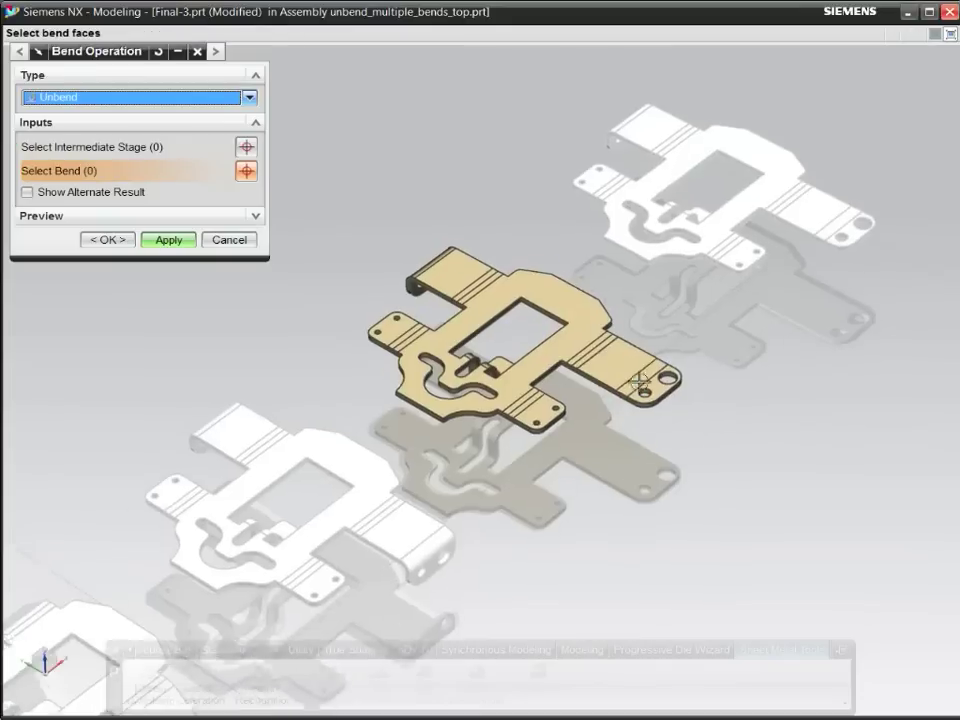
pyautogui.click(485, 188)
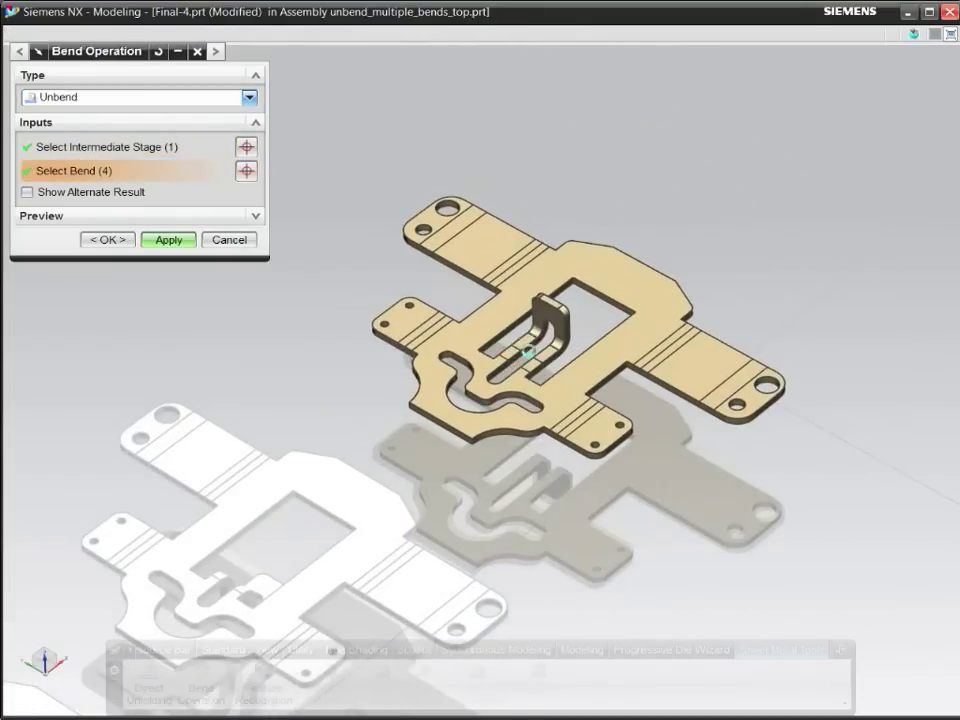
pyautogui.click(122, 240)
pyautogui.doubleClick(214, 351)
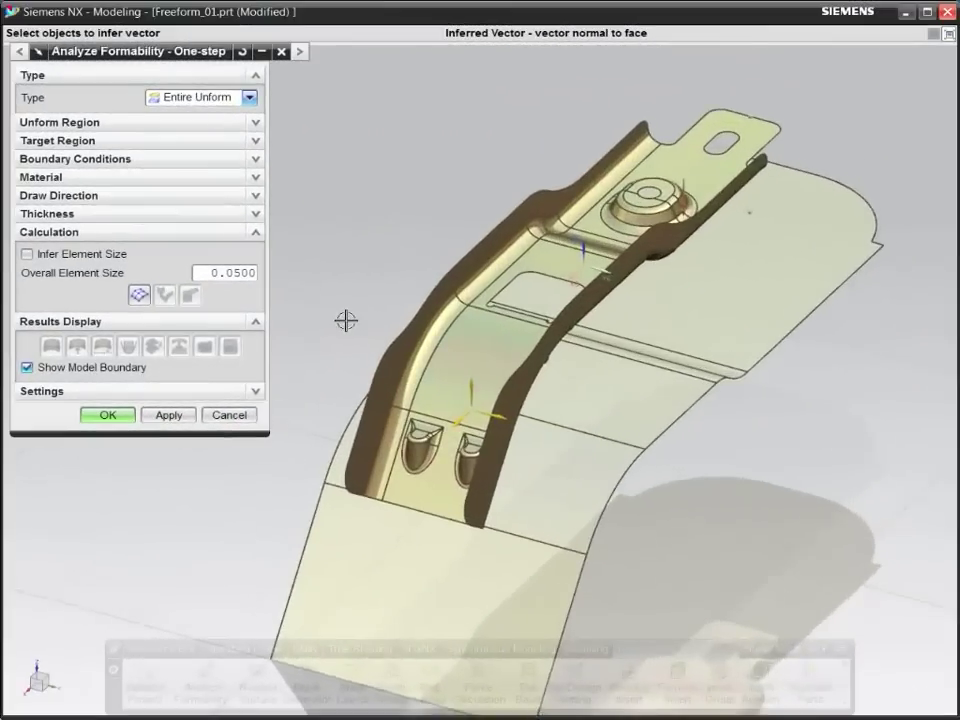
# Step: Calculate the bracket's one-step formability mesh, then trim its sheet to the blank outline
pyautogui.click(139, 295)
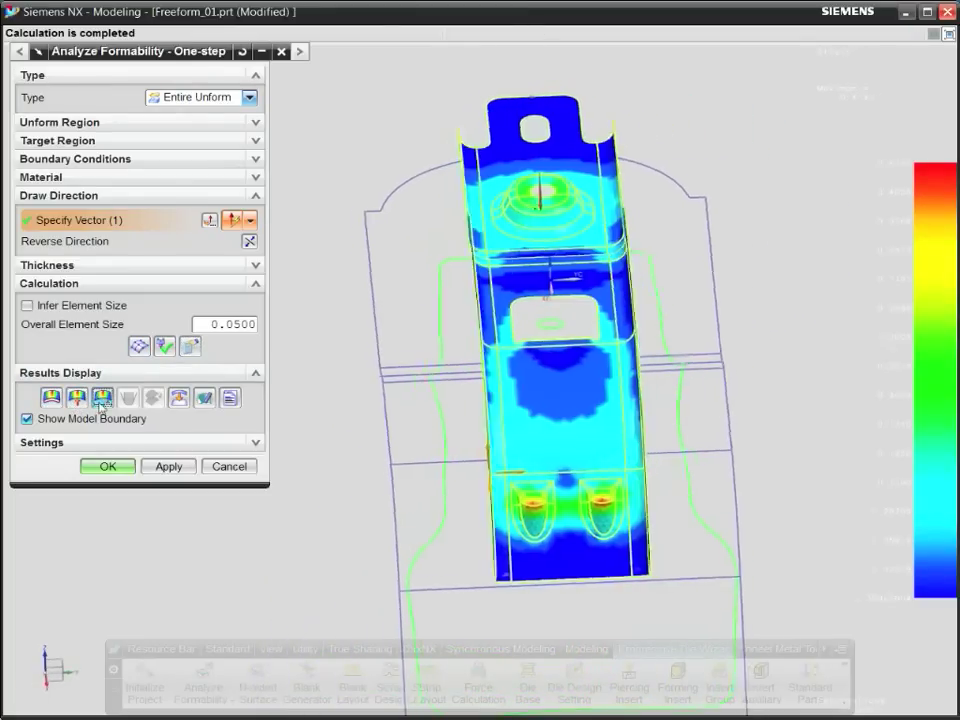
pyautogui.click(179, 398)
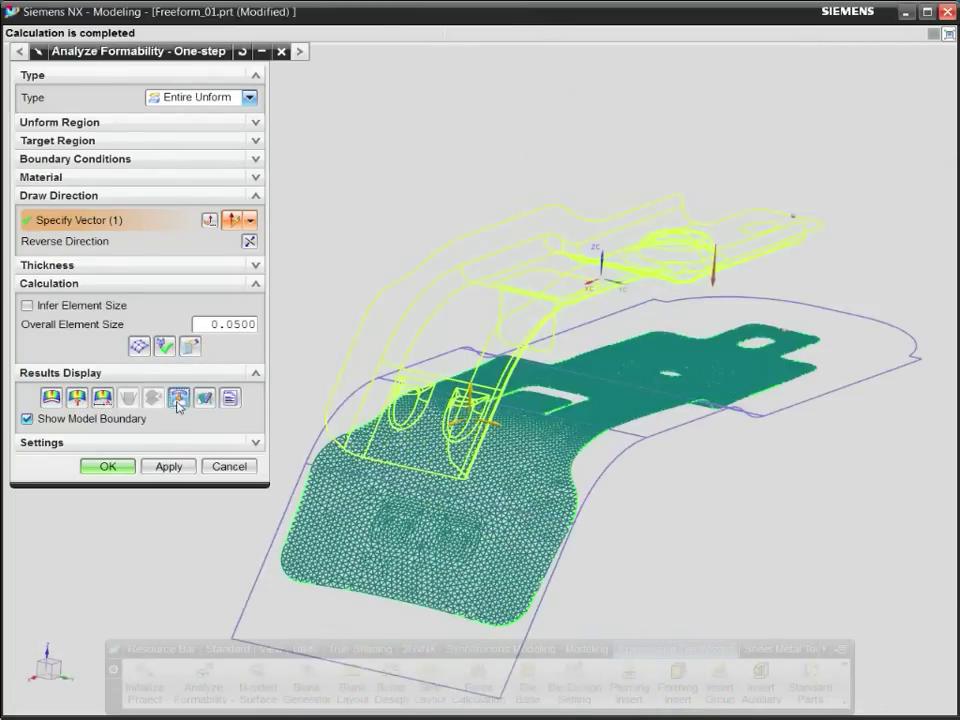
pyautogui.click(118, 468)
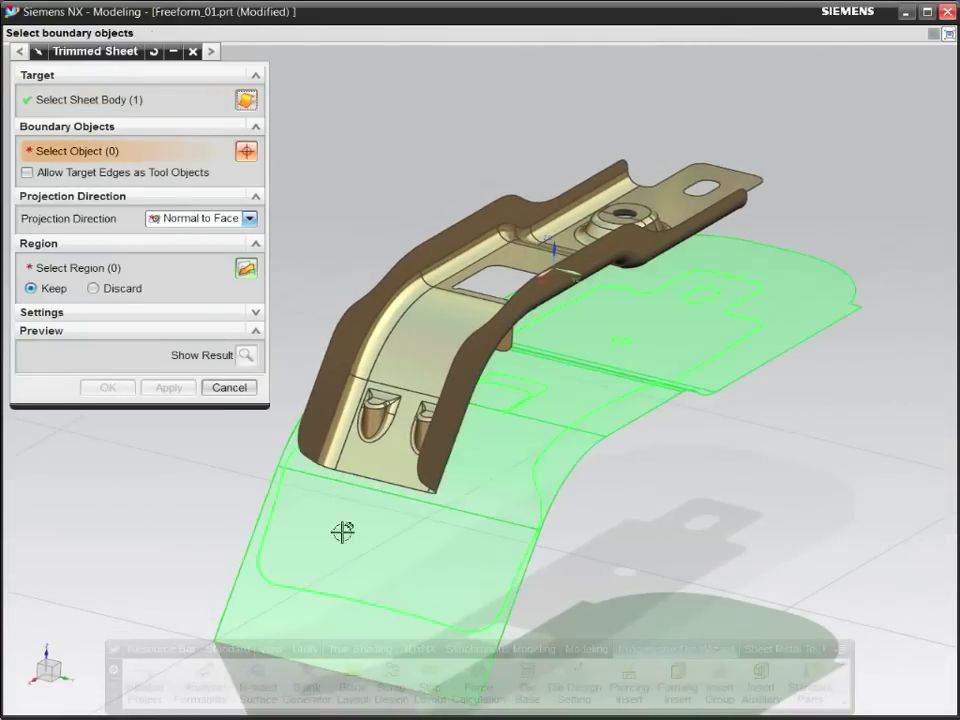
pyautogui.click(338, 585)
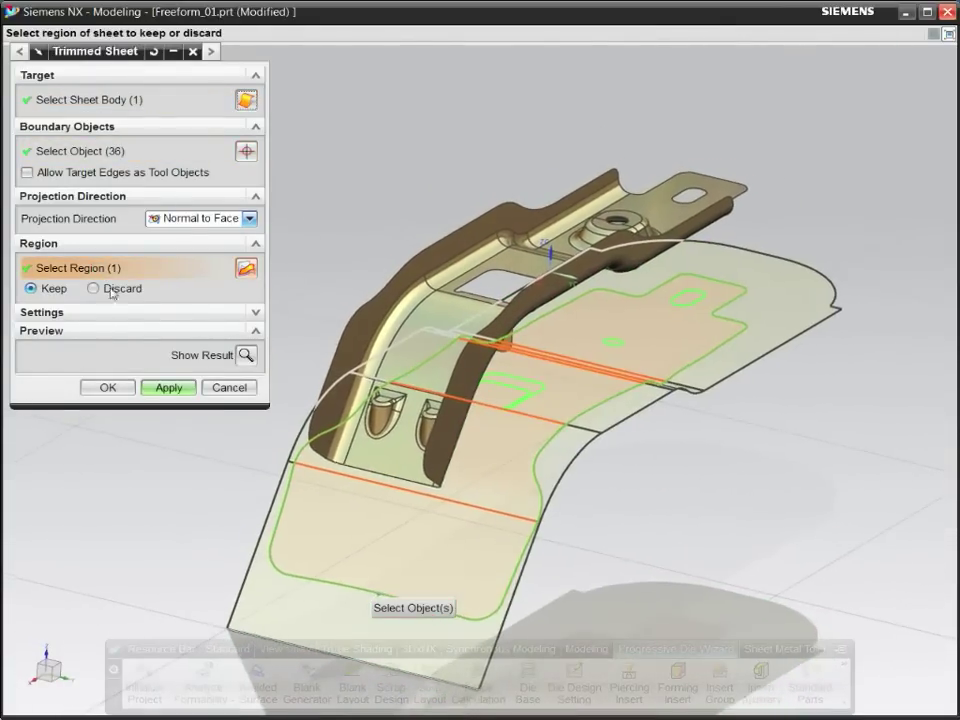
pyautogui.click(108, 388)
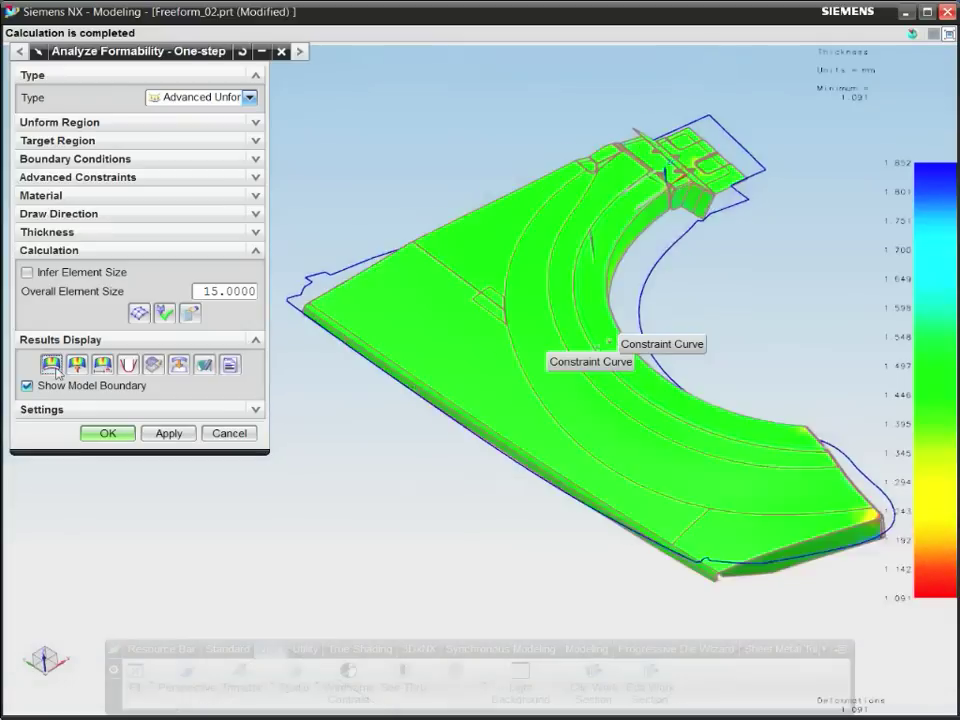
# Step: Calculate the one-step unform and review thickness, springback and mesh displays
pyautogui.click(51, 364)
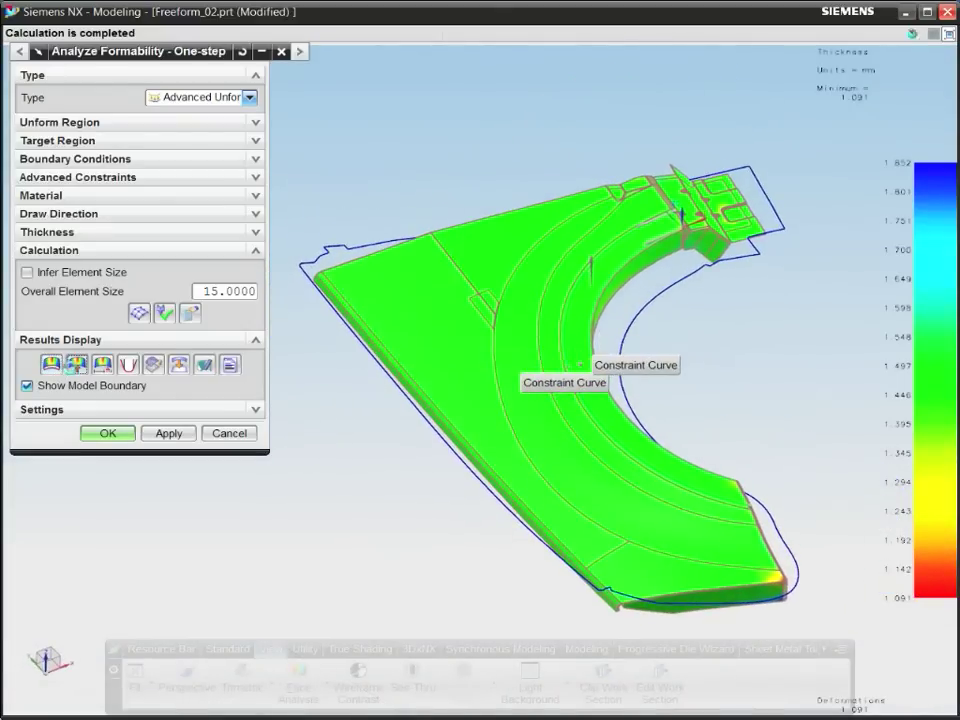
pyautogui.click(77, 364)
pyautogui.click(128, 364)
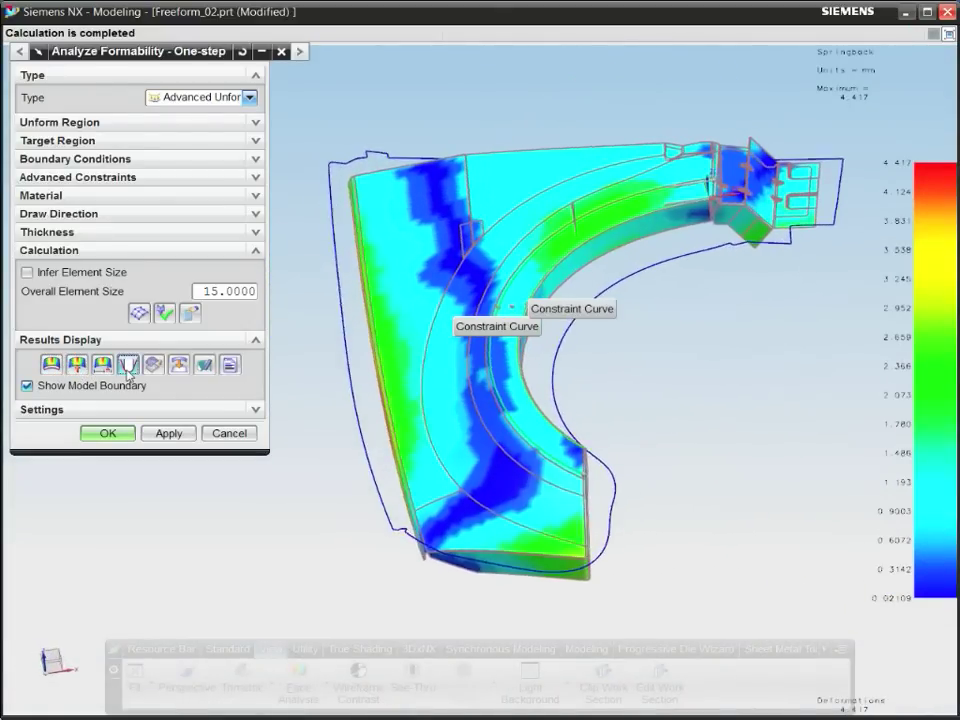
pyautogui.click(178, 364)
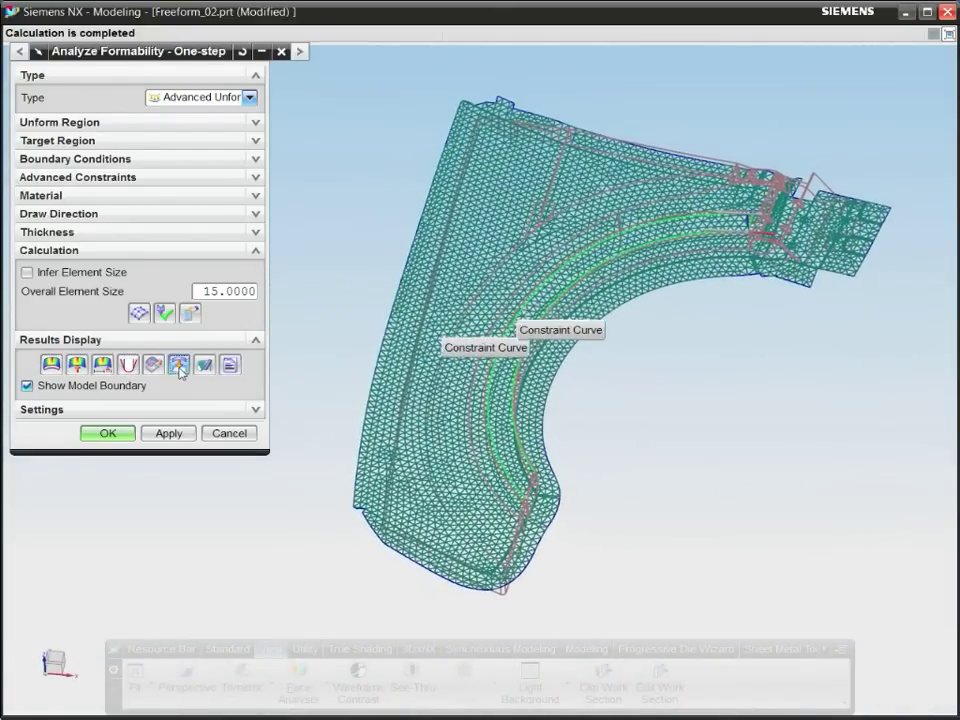
pyautogui.click(108, 433)
# Step: Hide the formed body and fill the blank outline with an N-Sided Surface
pyautogui.click(343, 431)
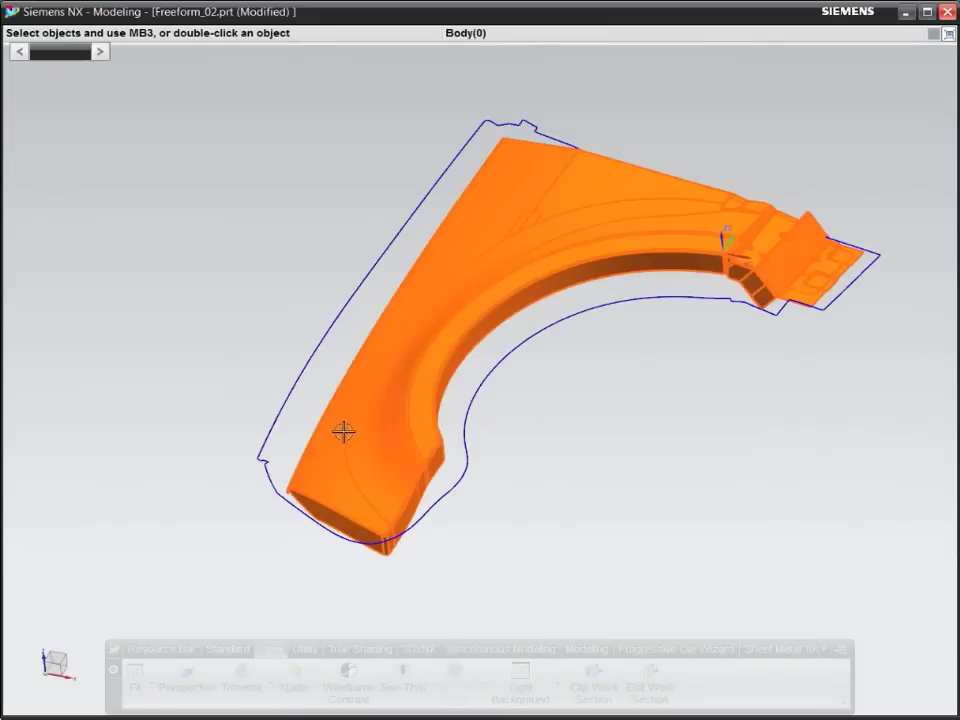
pyautogui.hotkey('ctrl', 'b')
pyautogui.click(350, 542)
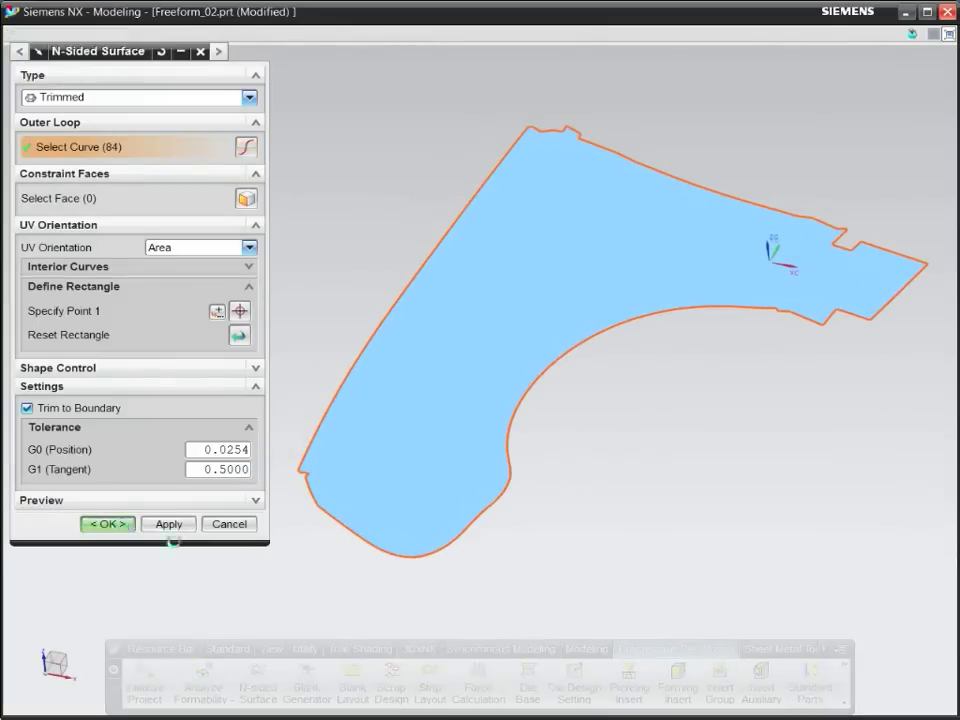
pyautogui.middleClick(426, 568)
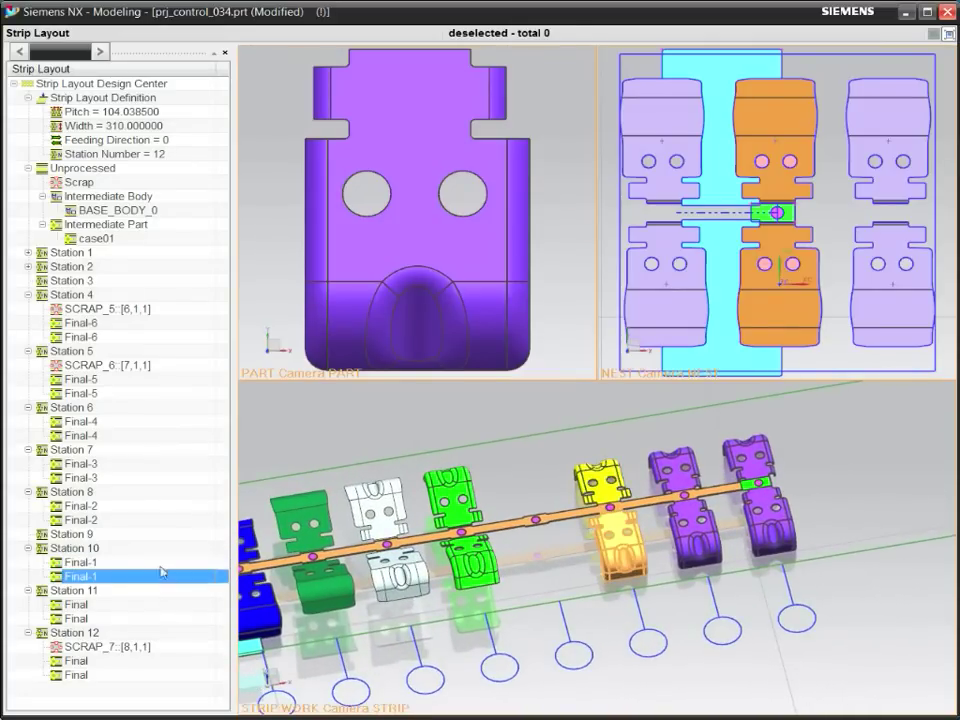
# Step: Drag the Final-1 parts from Station 10 into Station 9 and delete Station 10
pyautogui.keyDown('shift'); pyautogui.click(155, 563); pyautogui.keyUp('shift')
pyautogui.moveTo(155, 563); pyautogui.dragTo(110, 535)
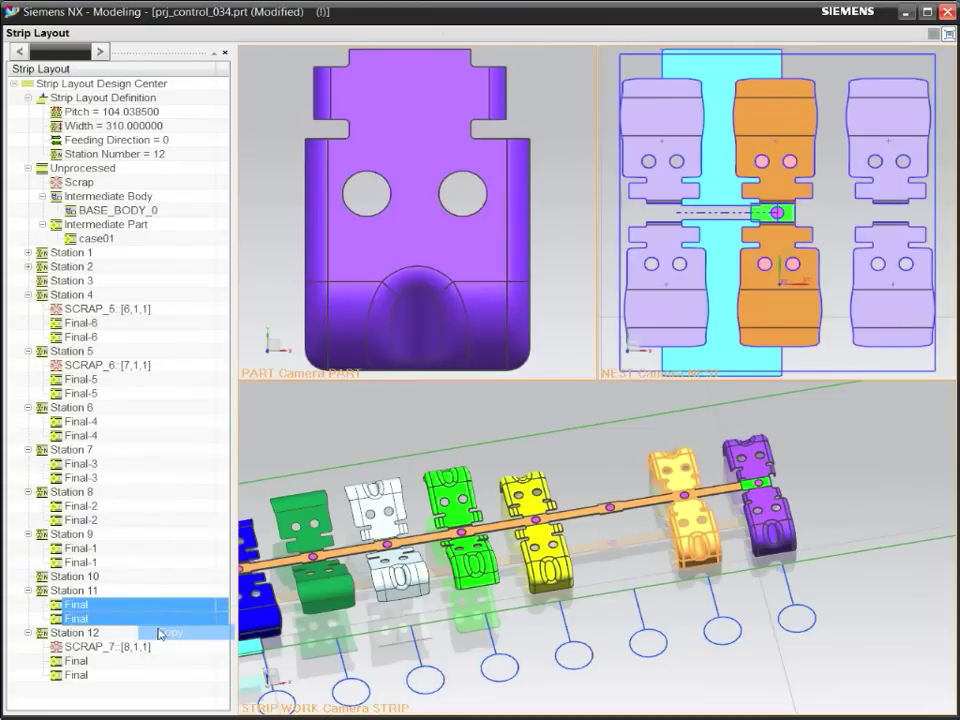
pyautogui.click(164, 620)
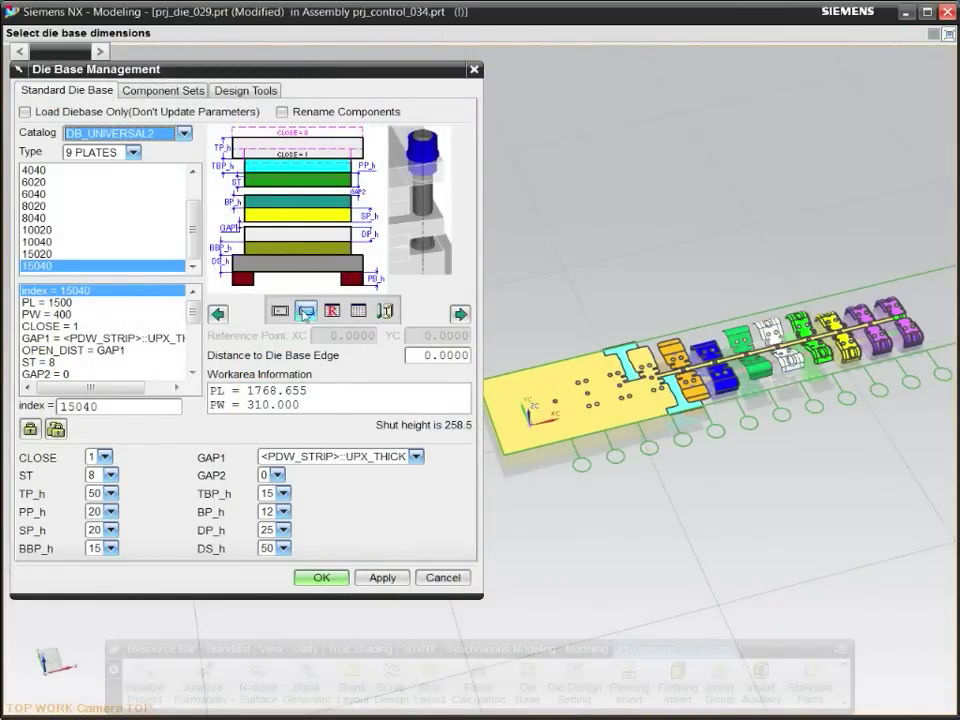
# Step: Place the 9-plate die base at the left corner and split a sub-die base along X
pyautogui.click(305, 313)
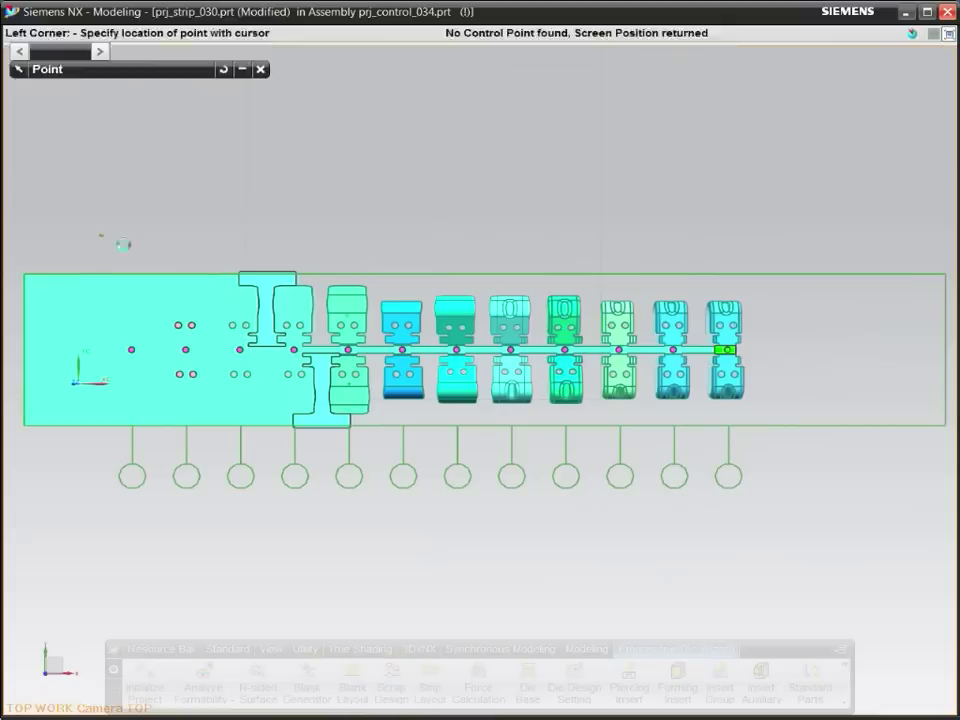
pyautogui.click(703, 483)
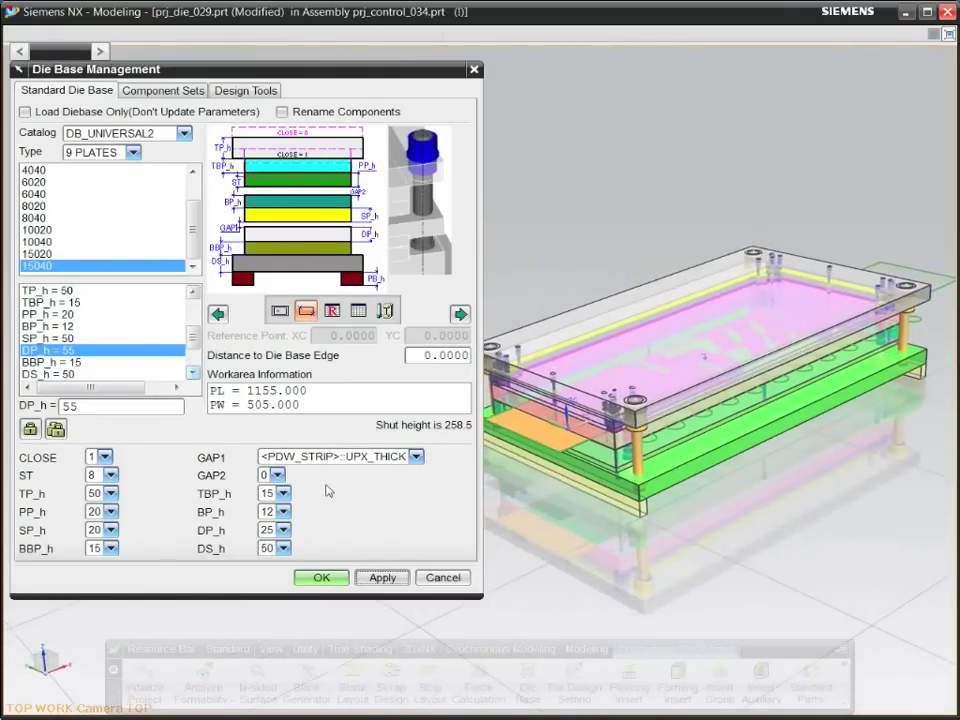
pyautogui.click(238, 92)
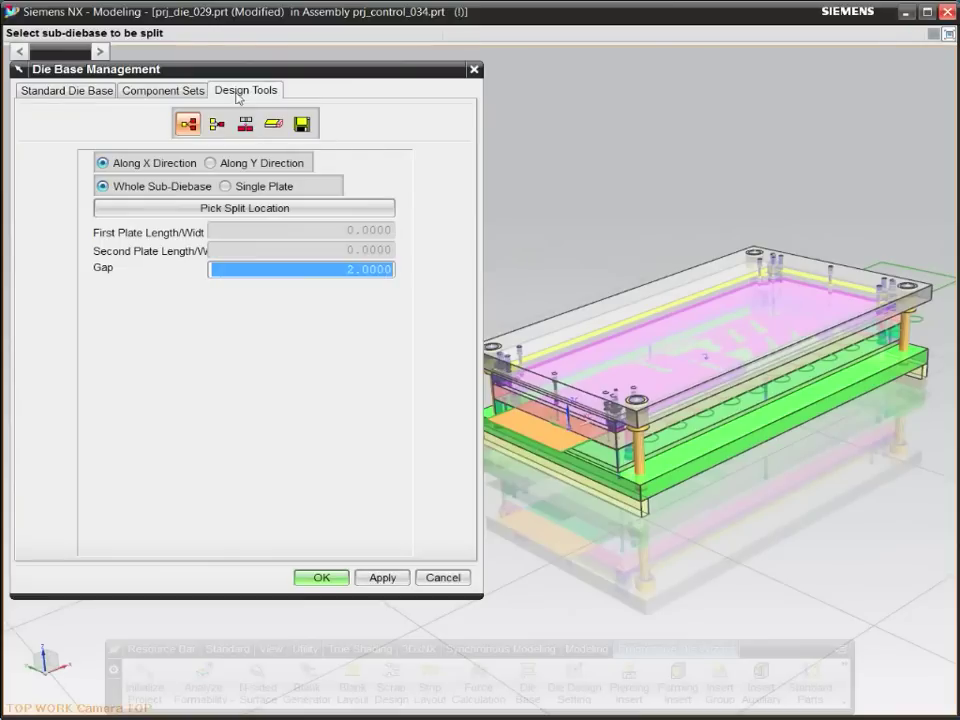
pyautogui.click(706, 427)
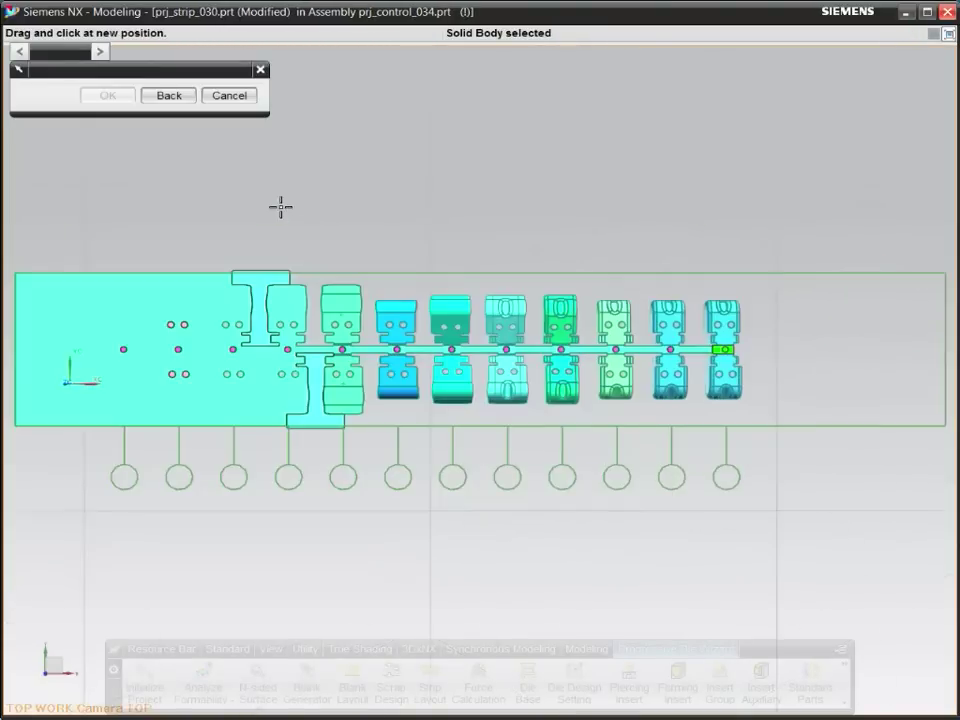
pyautogui.click(480, 348)
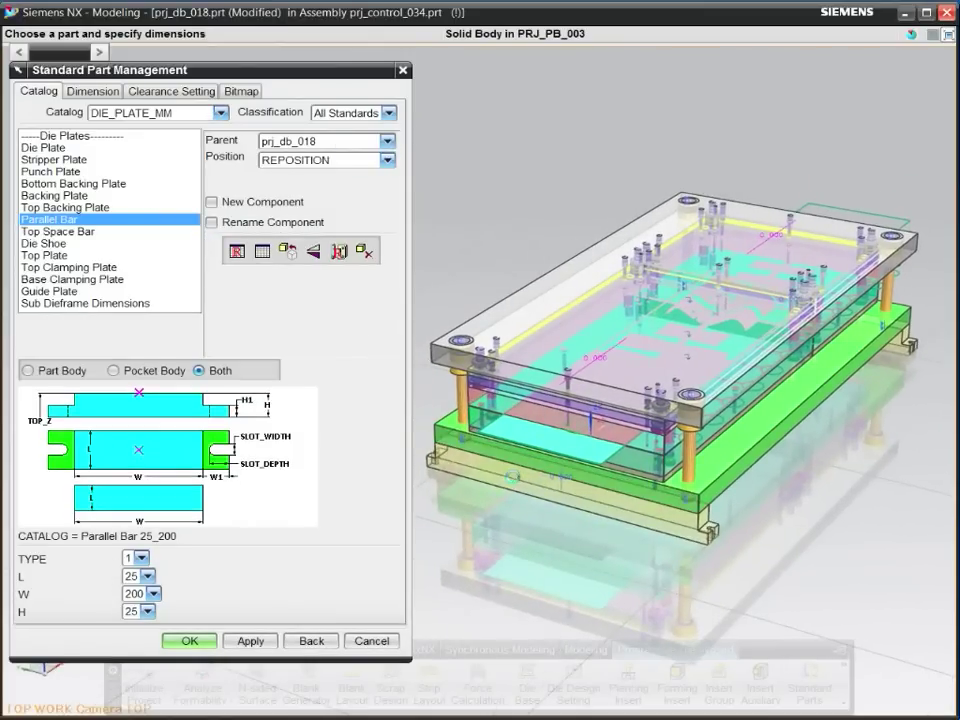
# Step: Add type 2 parallel bars under the die set at a specified point
pyautogui.moveTo(510, 502); pyautogui.dragTo(425, 456, button='middle')
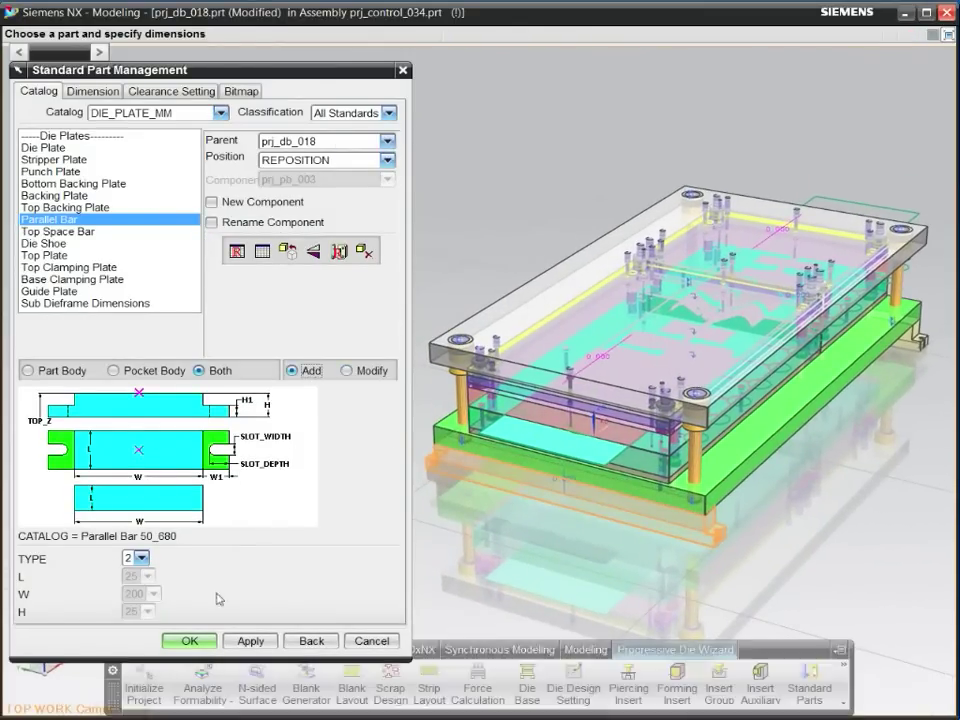
pyautogui.click(189, 640)
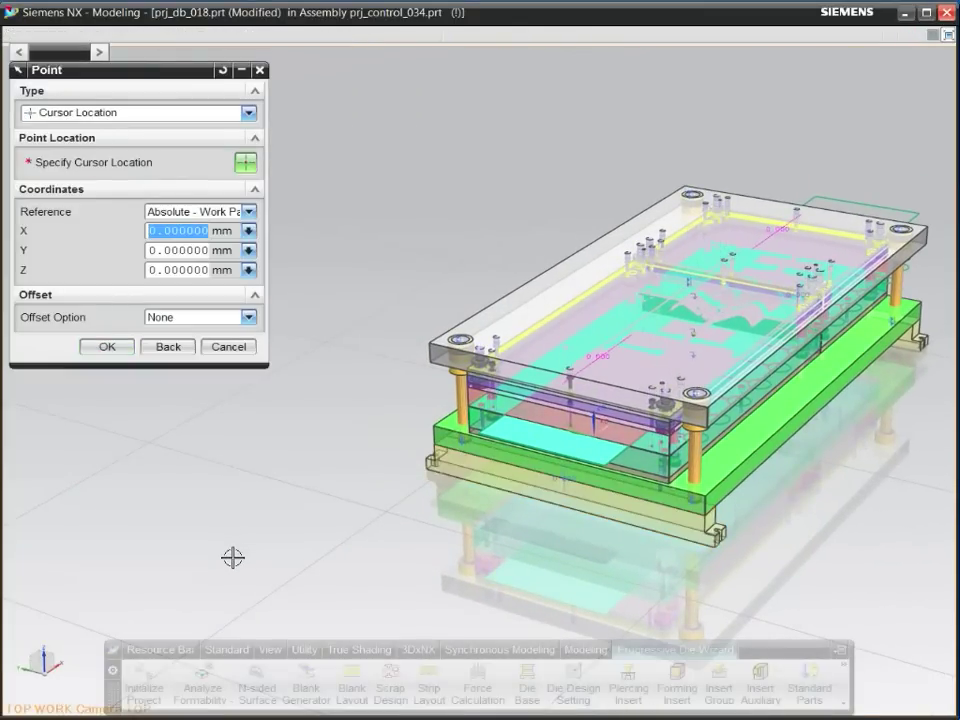
pyautogui.click(110, 346)
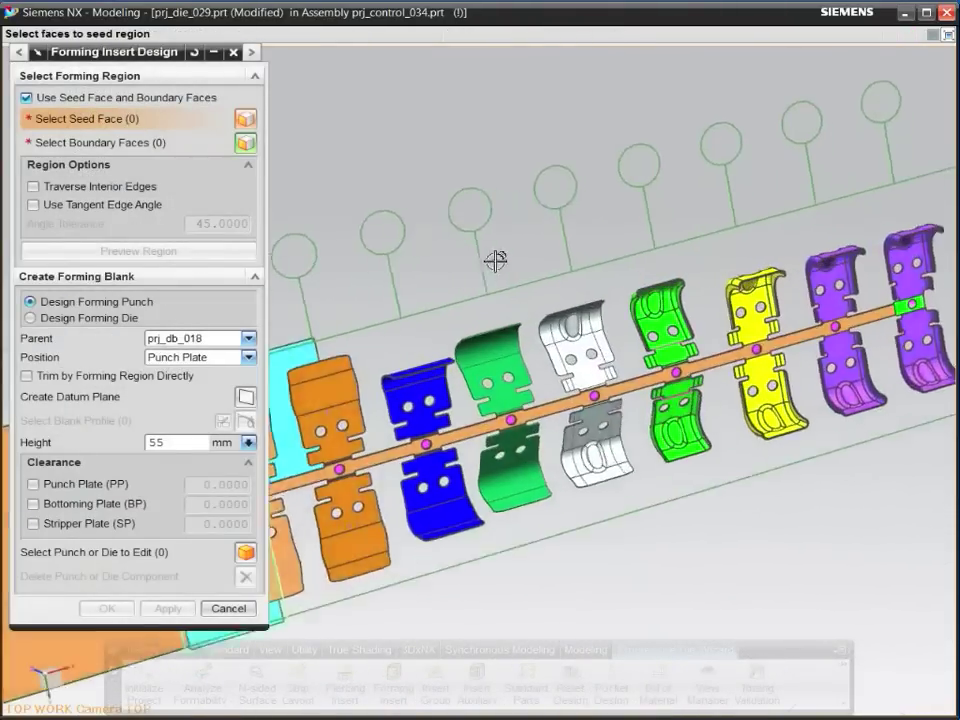
# Step: Select seed and boundary faces at the embossed station to define the forming region
pyautogui.scroll(-3, 591, 373)
pyautogui.scroll(-3, 574, 332)
pyautogui.click(574, 332)
pyautogui.click(611, 454)
pyautogui.scroll(1, 470, 408)
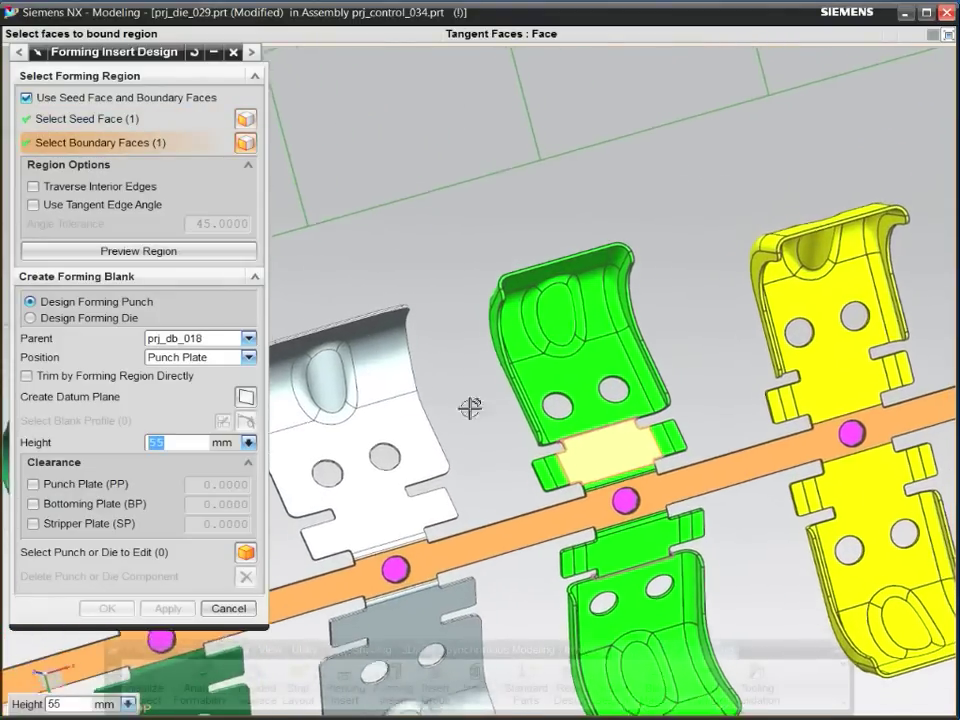
pyautogui.click(138, 251)
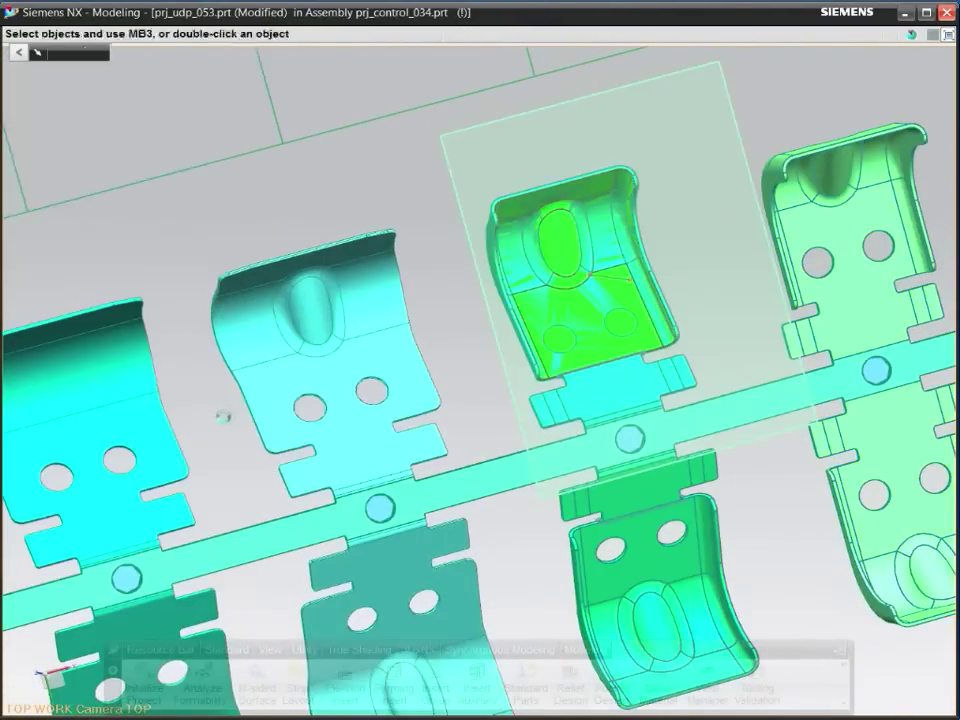
# Step: Sketch the blank rectangle, create the 55 mm forming die insert, and list the assembly groups
pyautogui.middleClick(205, 271)
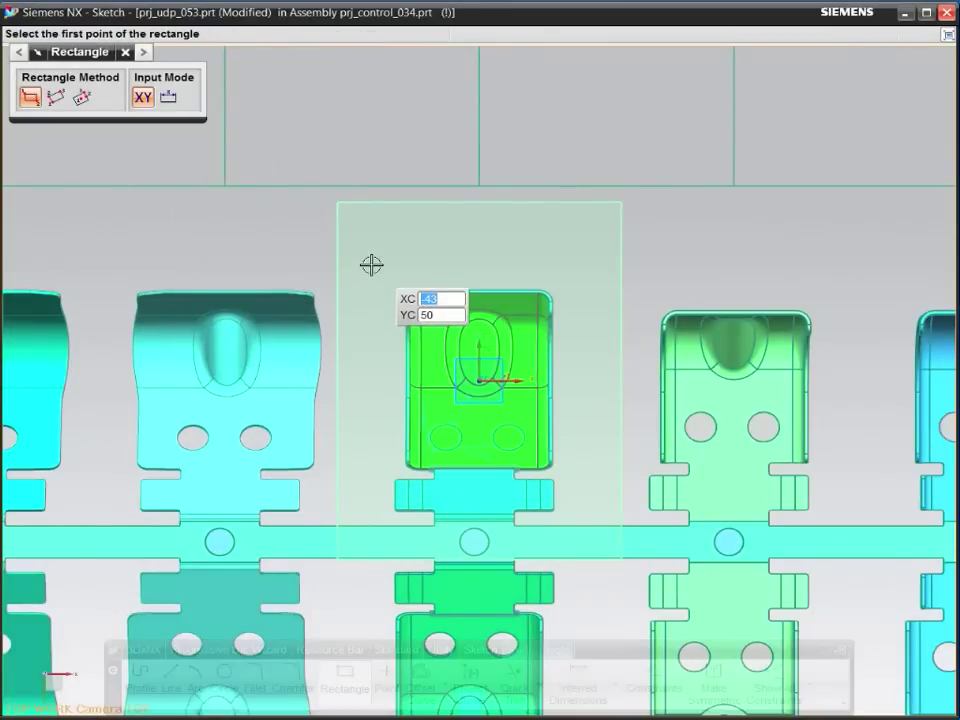
pyautogui.middleClick(578, 497)
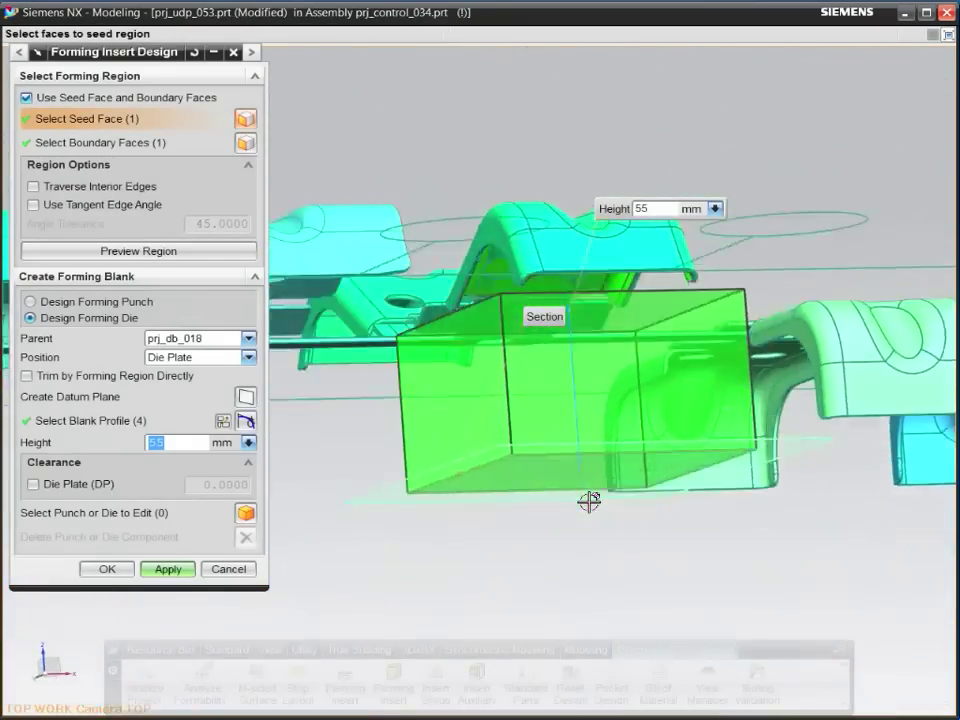
pyautogui.click(178, 572)
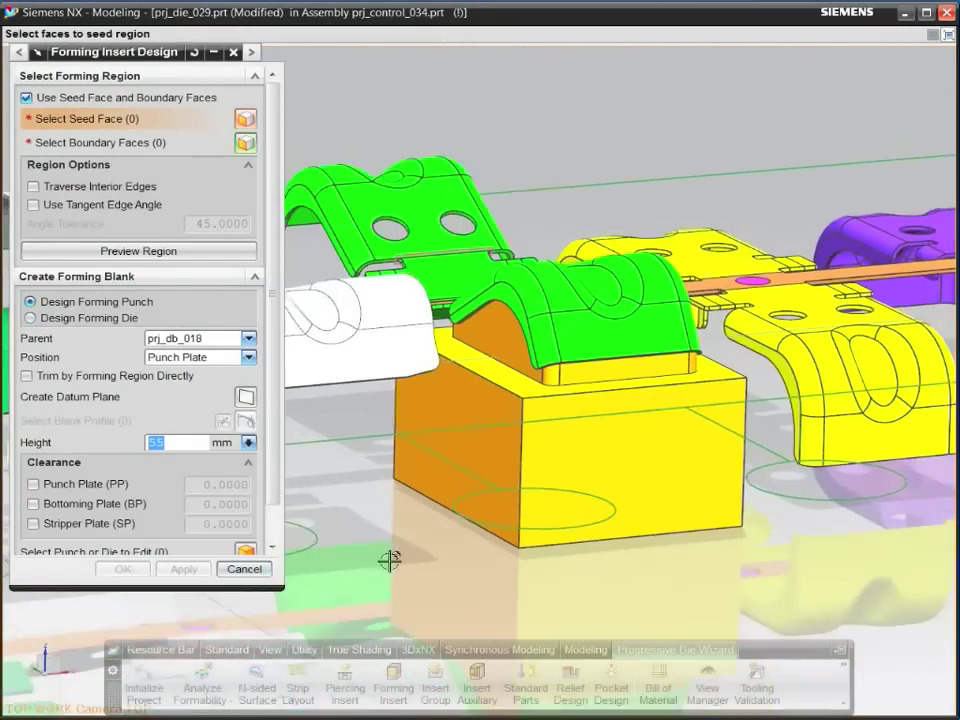
pyautogui.press('Escape')
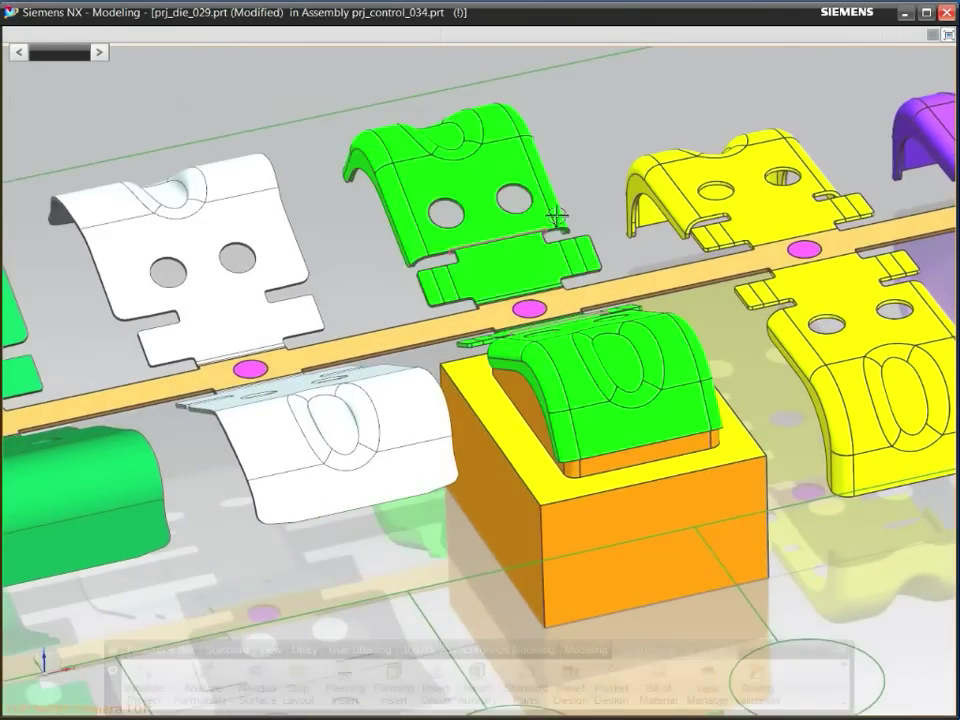
pyautogui.click(820, 688)
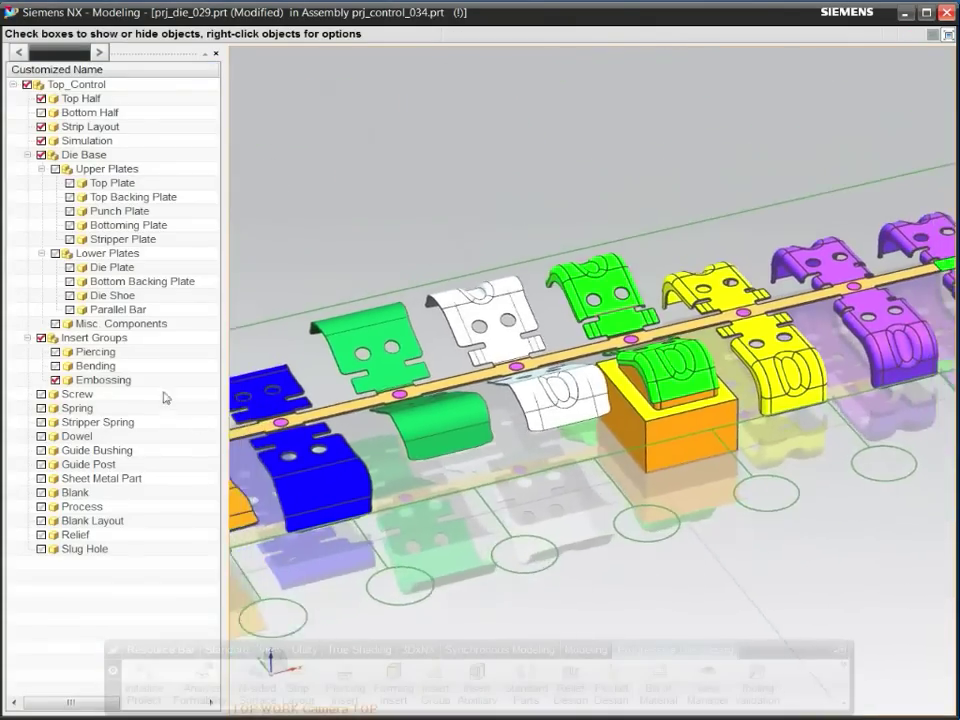
# Step: Show the Embossing group, add a flange shank to the punch and heel shanks to two insert blocks
pyautogui.click(100, 380)
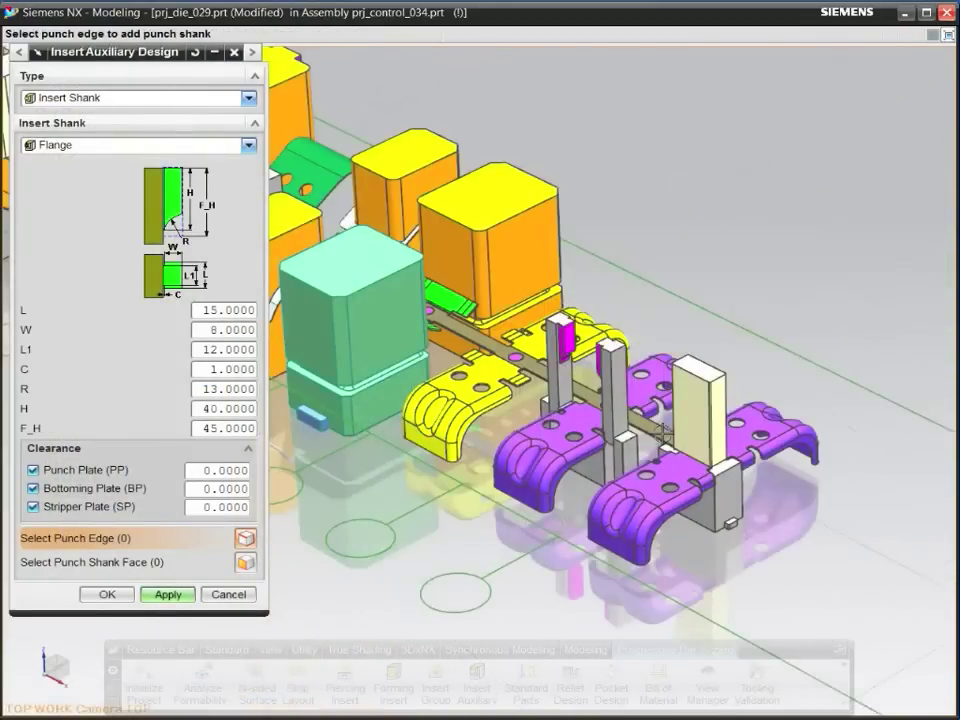
pyautogui.click(664, 388)
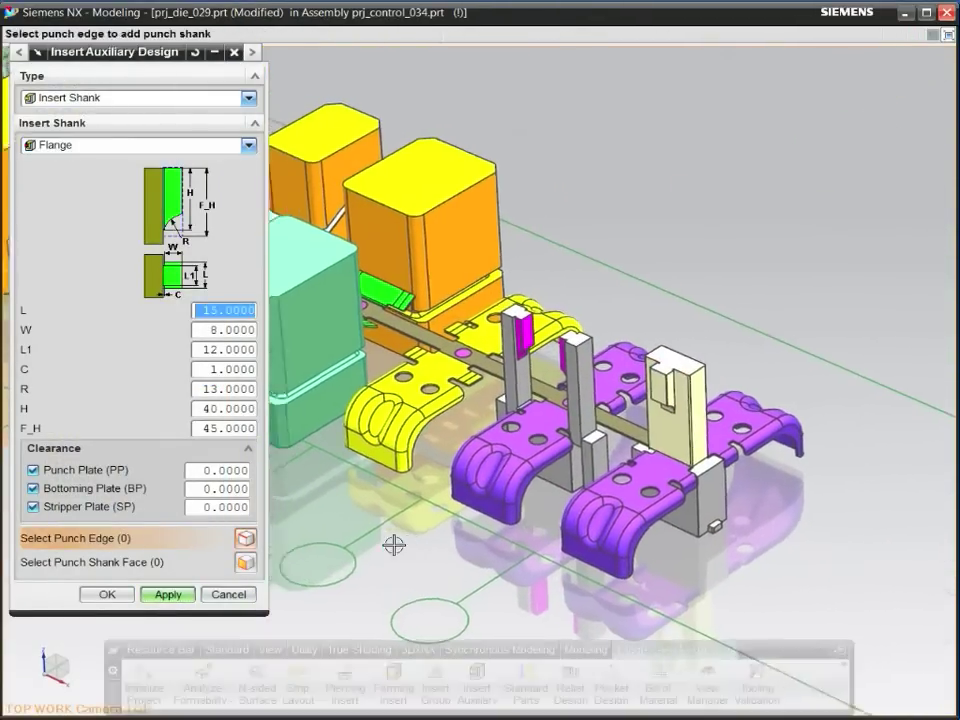
pyautogui.click(248, 145)
pyautogui.click(150, 186)
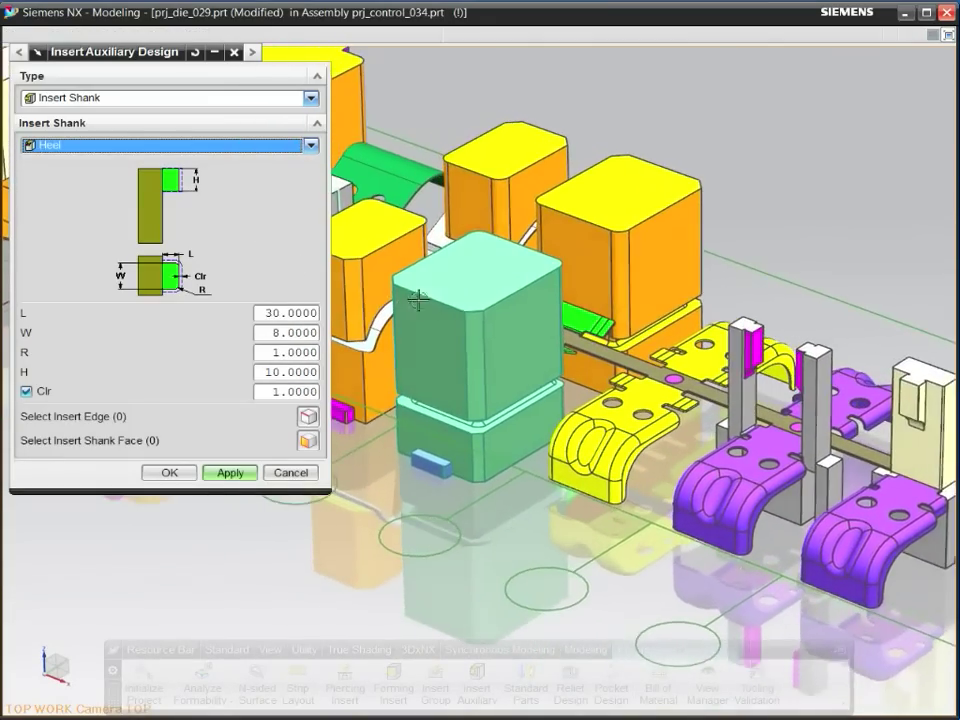
pyautogui.click(420, 300)
pyautogui.click(236, 472)
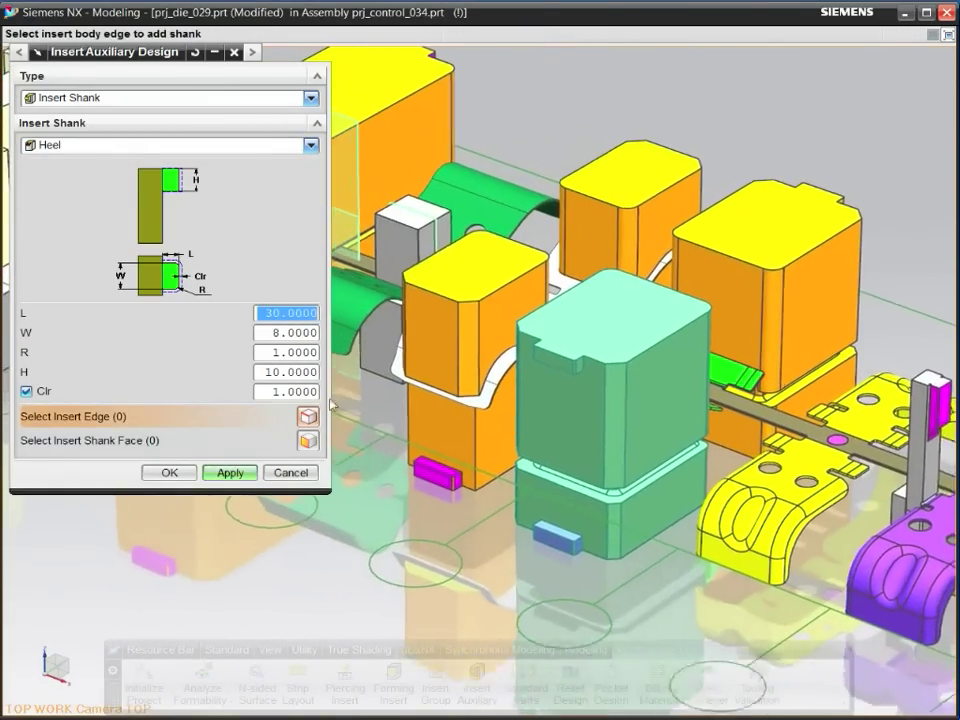
pyautogui.click(435, 285)
pyautogui.click(231, 471)
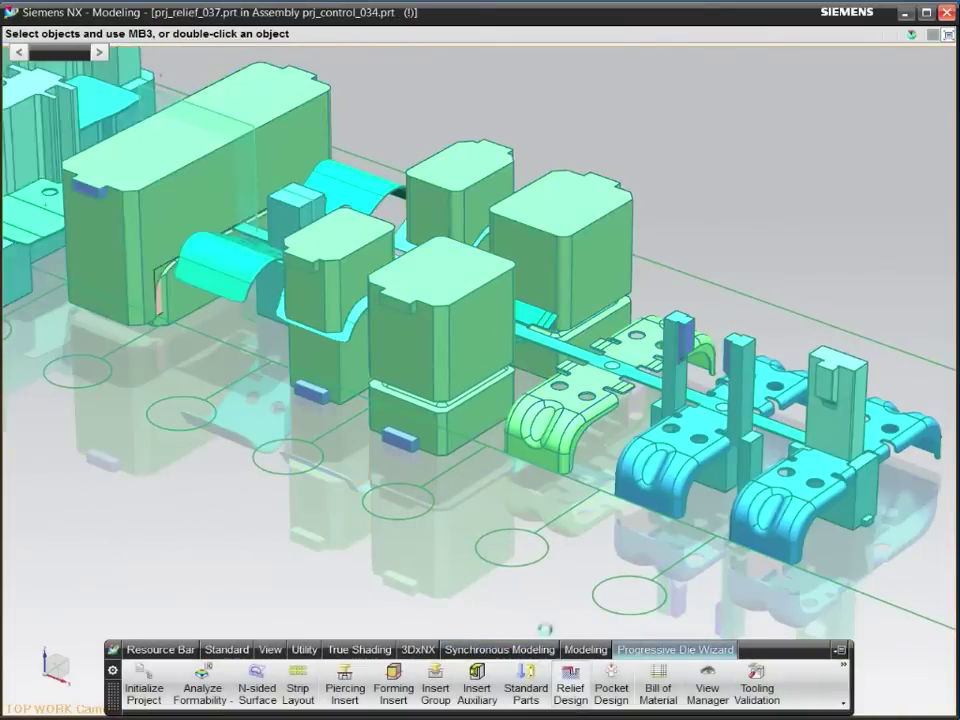
# Step: Create a relief bounding box from the formed part's faces
pyautogui.click(571, 688)
pyautogui.scroll(2, 635, 440)
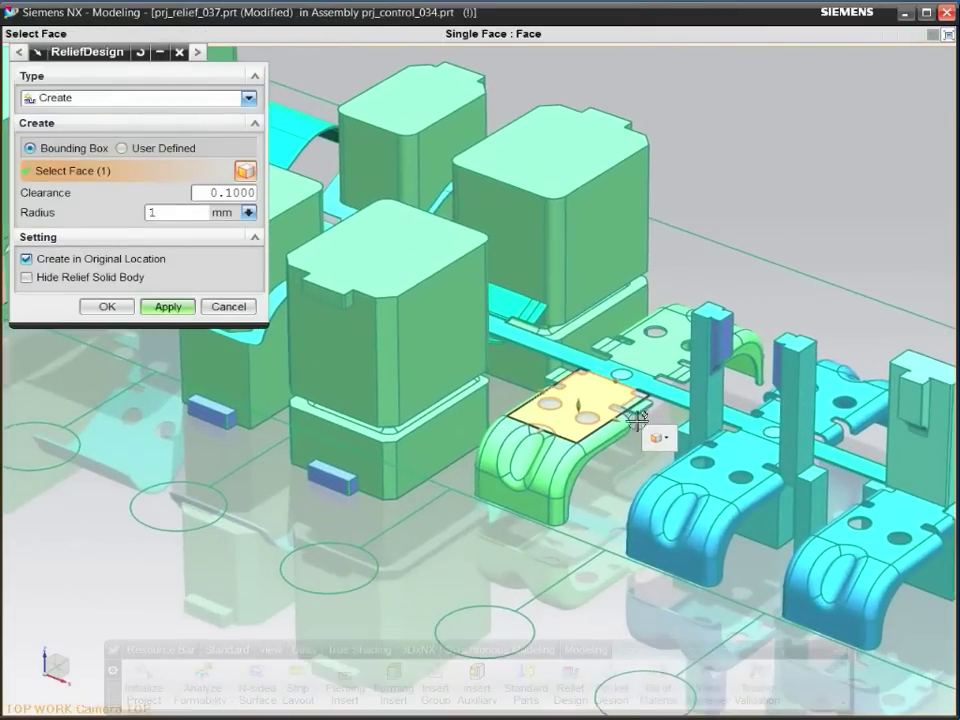
pyautogui.click(557, 512)
pyautogui.scroll(2, 561, 536)
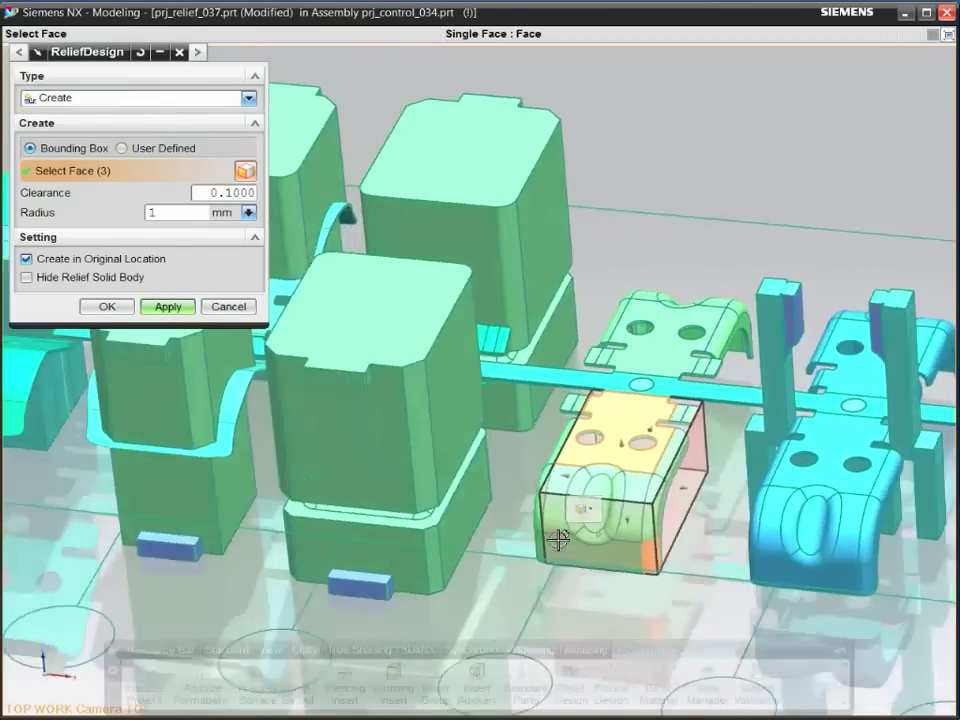
pyautogui.scroll(2, 553, 536)
pyautogui.scroll(2, 568, 549)
pyautogui.scroll(-2, 574, 510)
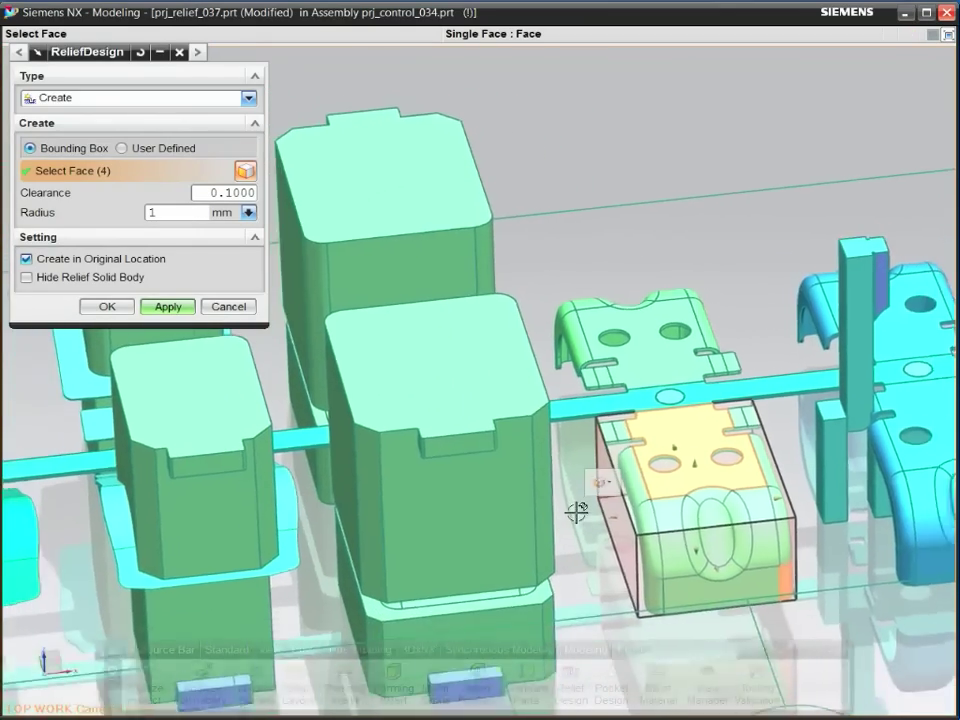
pyautogui.scroll(-2, 574, 510)
pyautogui.scroll(-1, 574, 510)
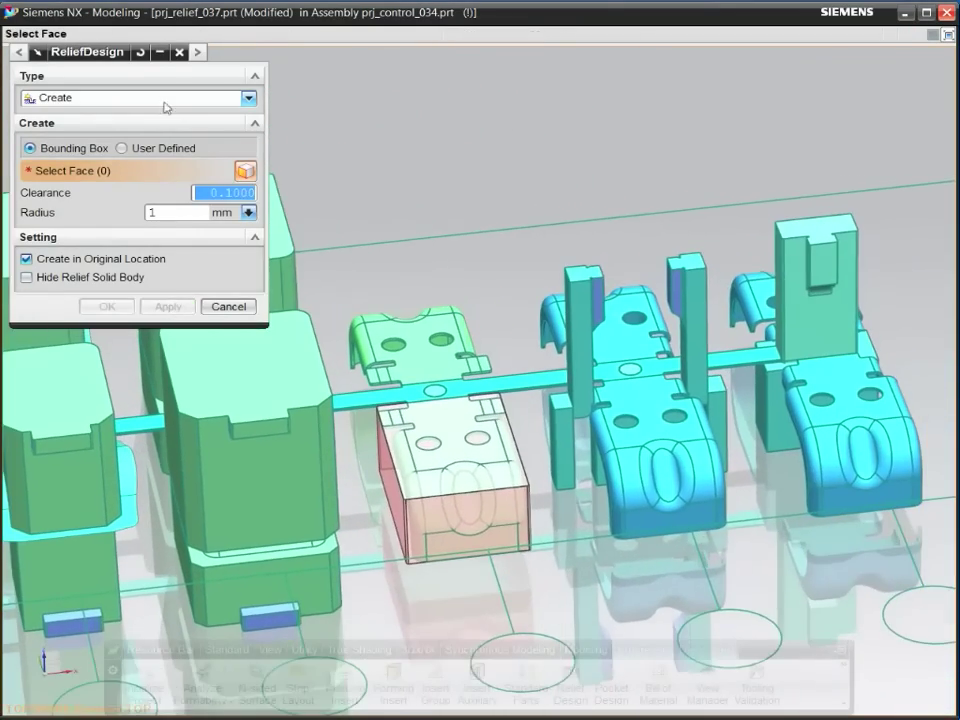
pyautogui.click(165, 100)
# Step: Copy the relief box to the two other forming stations
pyautogui.click(185, 177)
pyautogui.click(166, 262)
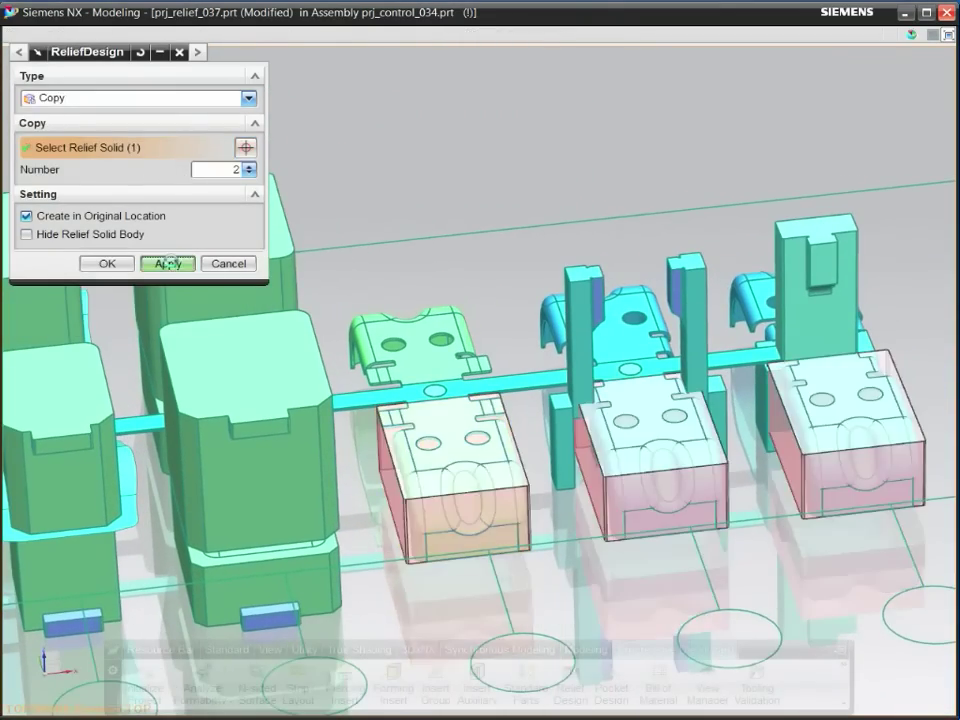
pyautogui.click(228, 263)
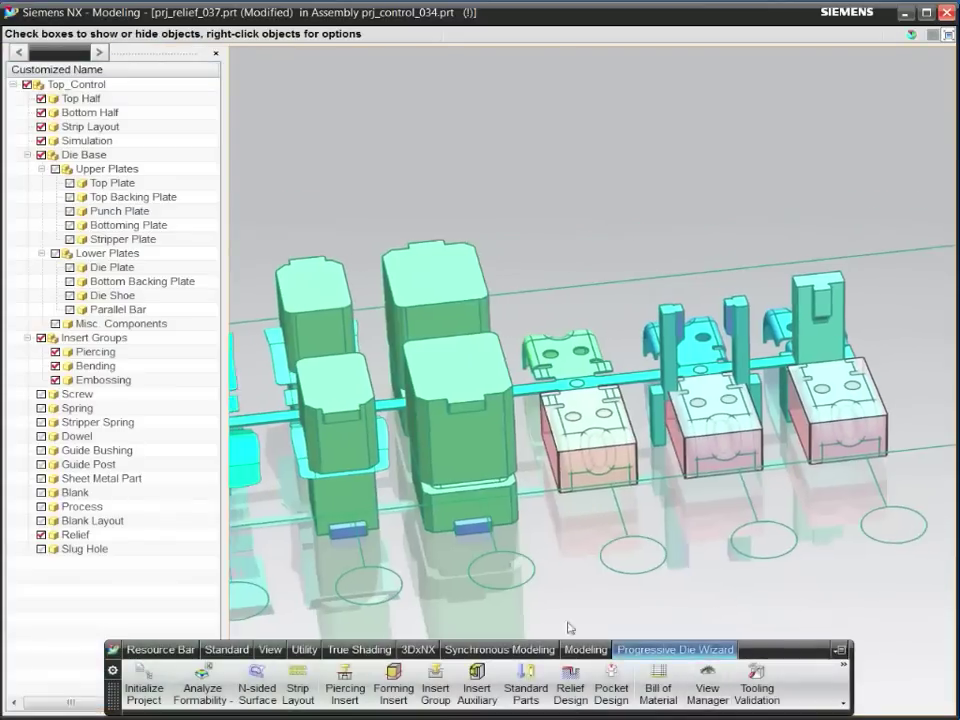
# Step: Cut pockets for all intersecting inserts and reliefs into the die plate, then hide the reliefs
pyautogui.click(70, 267)
pyautogui.click(611, 682)
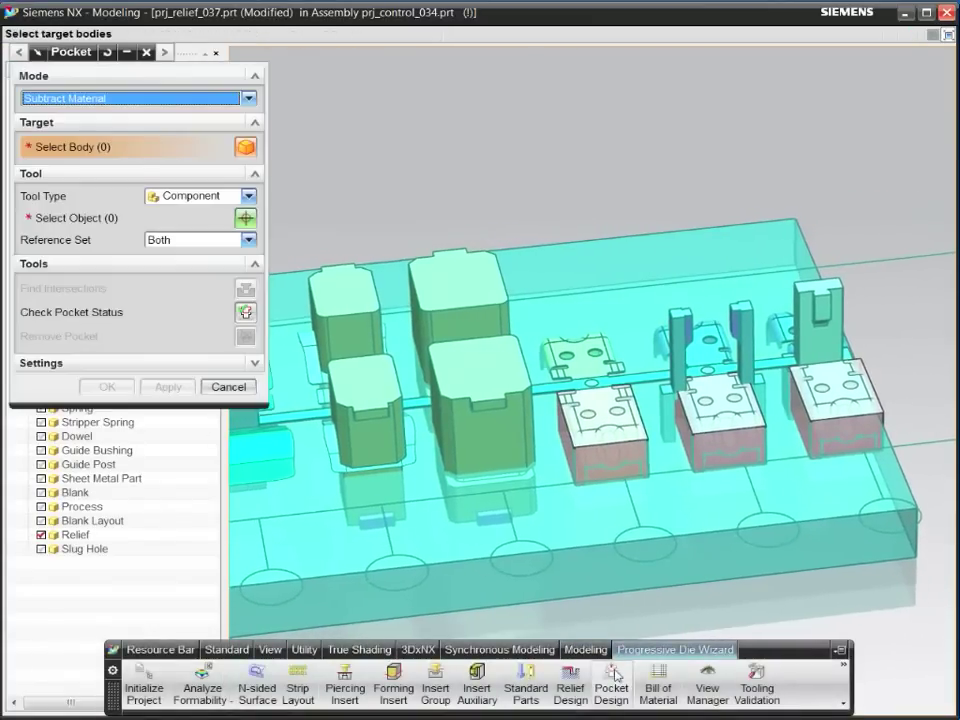
pyautogui.click(507, 493)
pyautogui.click(245, 289)
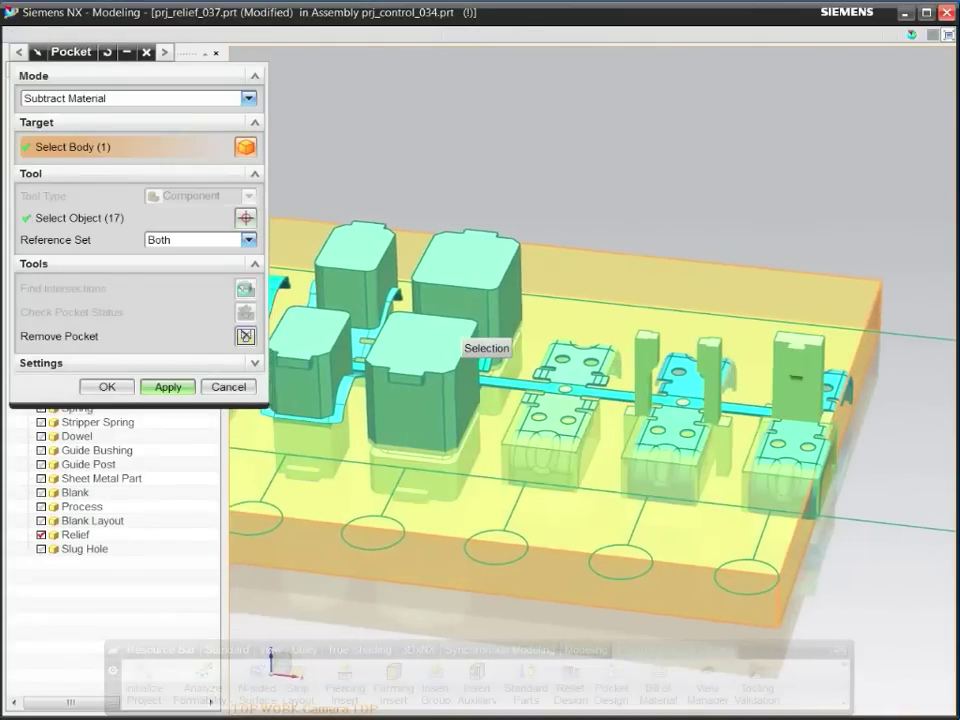
pyautogui.click(182, 385)
pyautogui.click(226, 387)
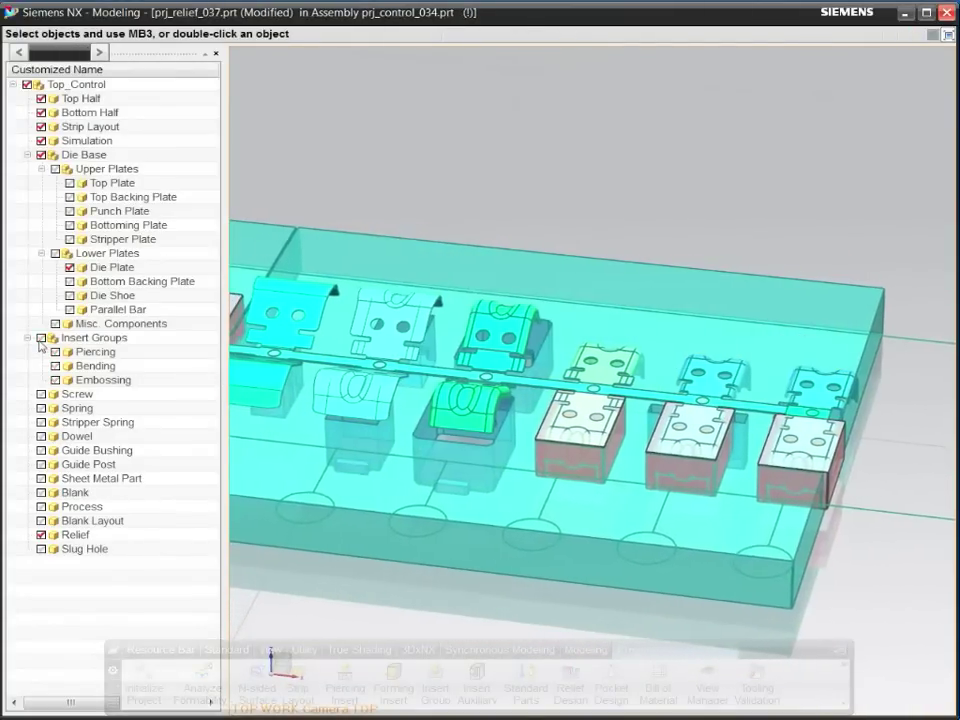
pyautogui.click(42, 534)
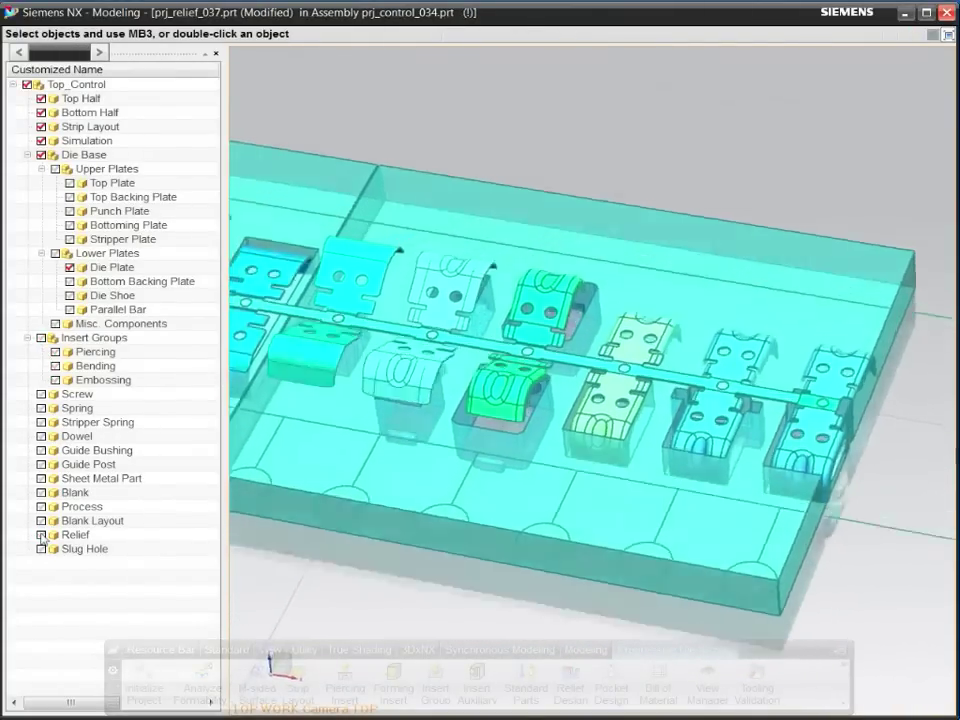
# Step: Hide the simulation components and drag down through the view
pyautogui.click(41, 141)
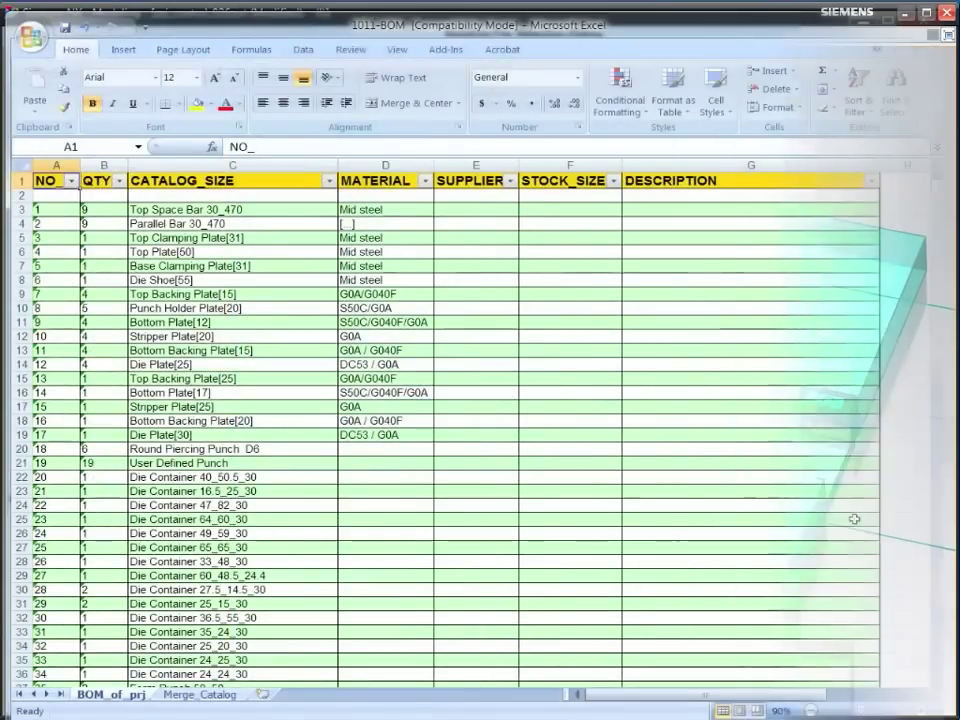
pyautogui.moveTo(940, 280)
pyautogui.mouseDown()
pyautogui.moveTo(954, 402)
pyautogui.moveTo(955, 588)
pyautogui.mouseUp()
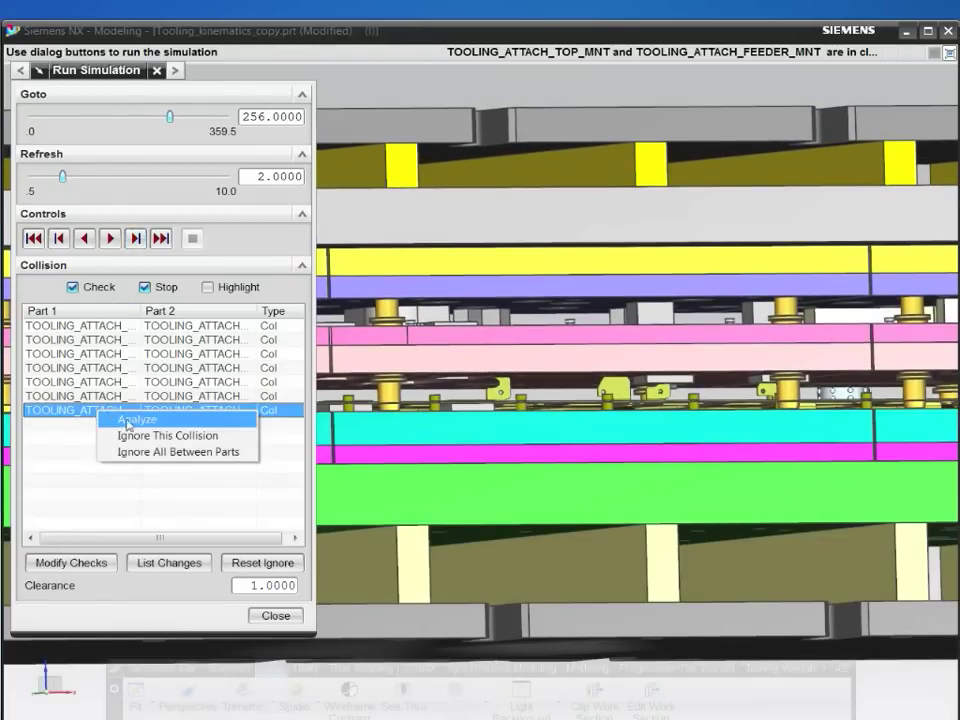
# Step: Analyze the stripper-to-feeder collision, zoom to all, step through four collisions, then close
pyautogui.click(128, 421)
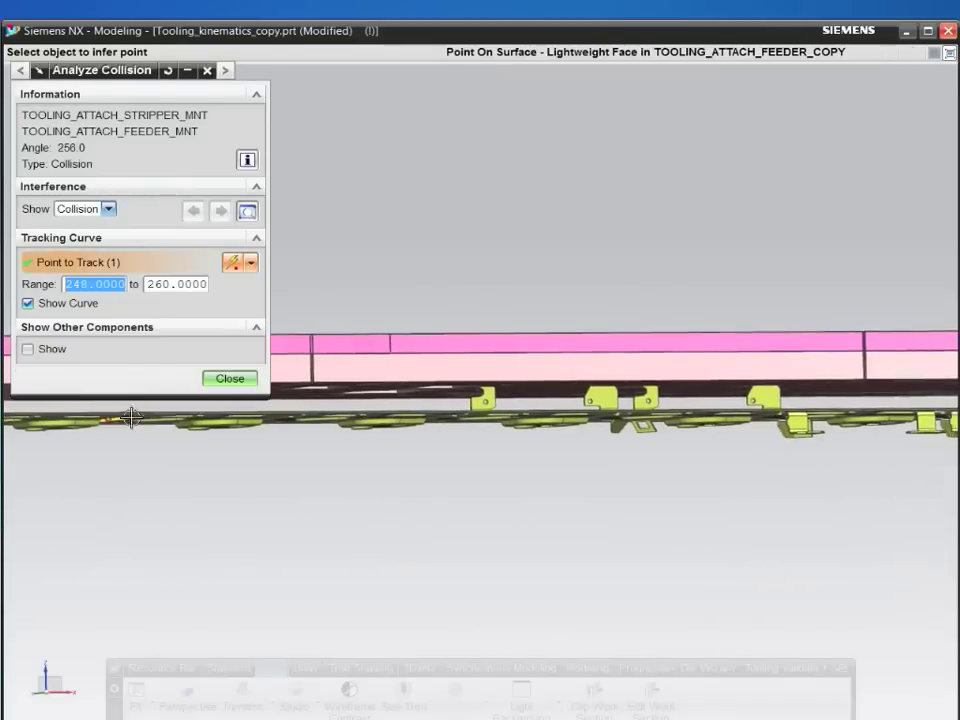
pyautogui.click(248, 213)
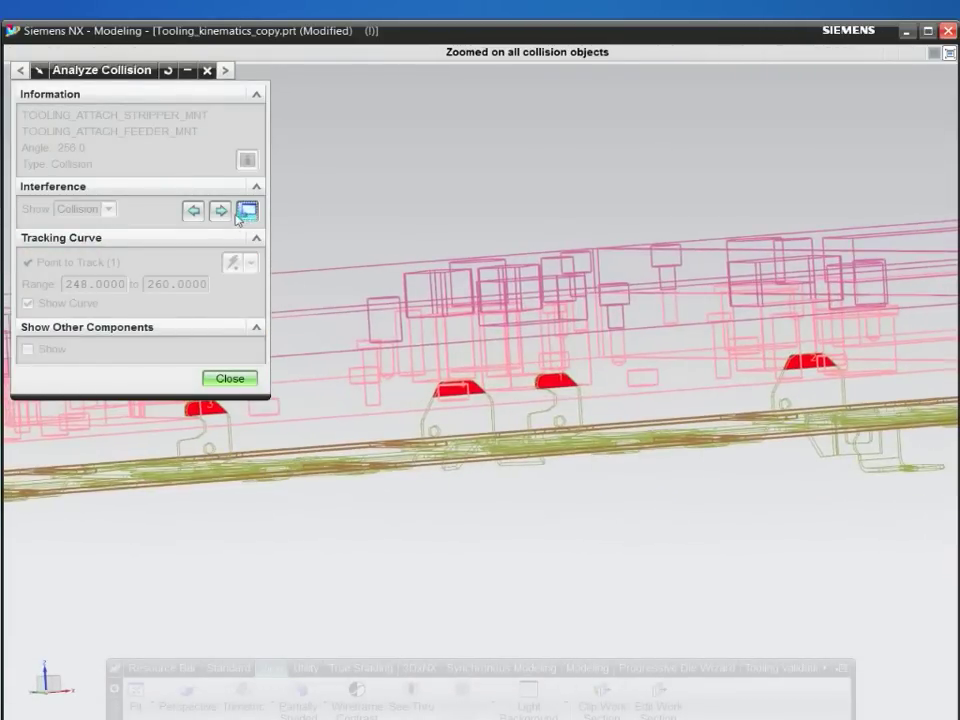
pyautogui.click(222, 213)
pyautogui.click(222, 213)
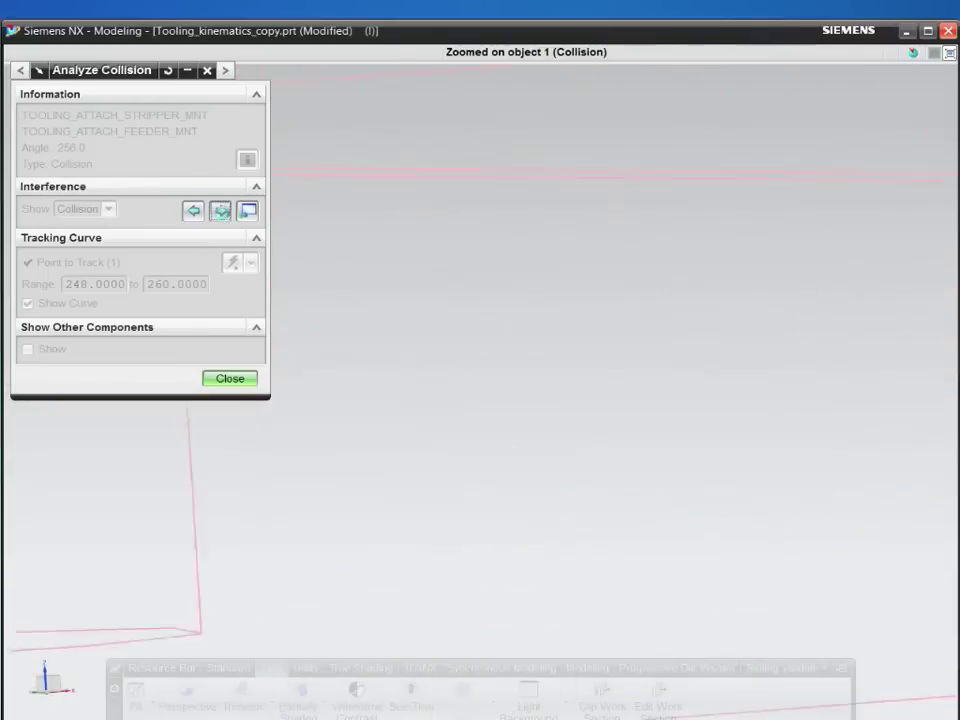
pyautogui.click(222, 213)
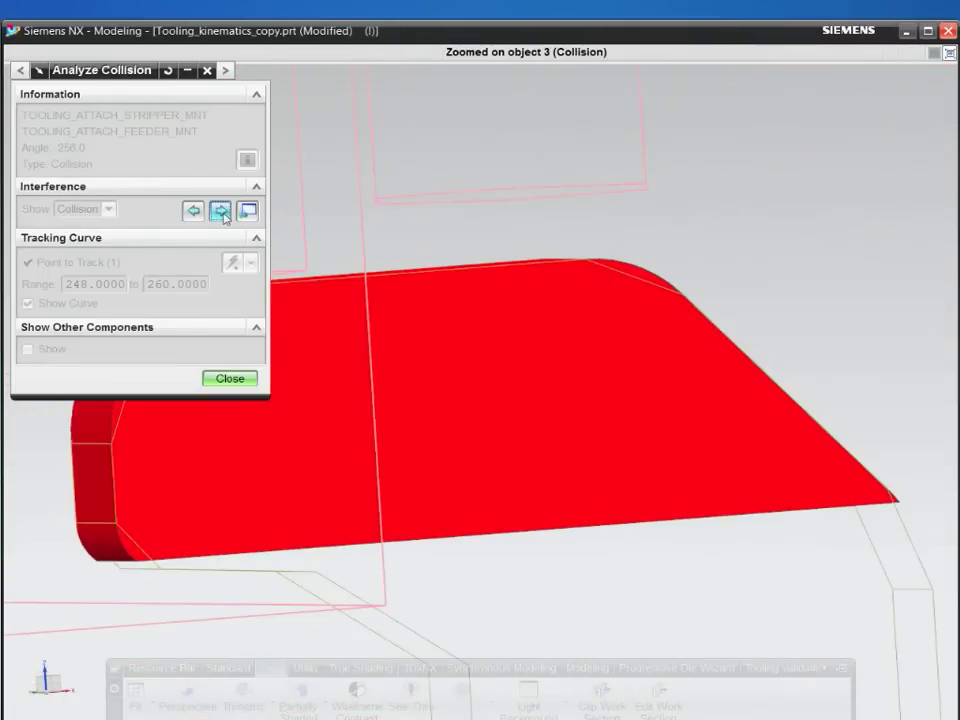
pyautogui.click(222, 213)
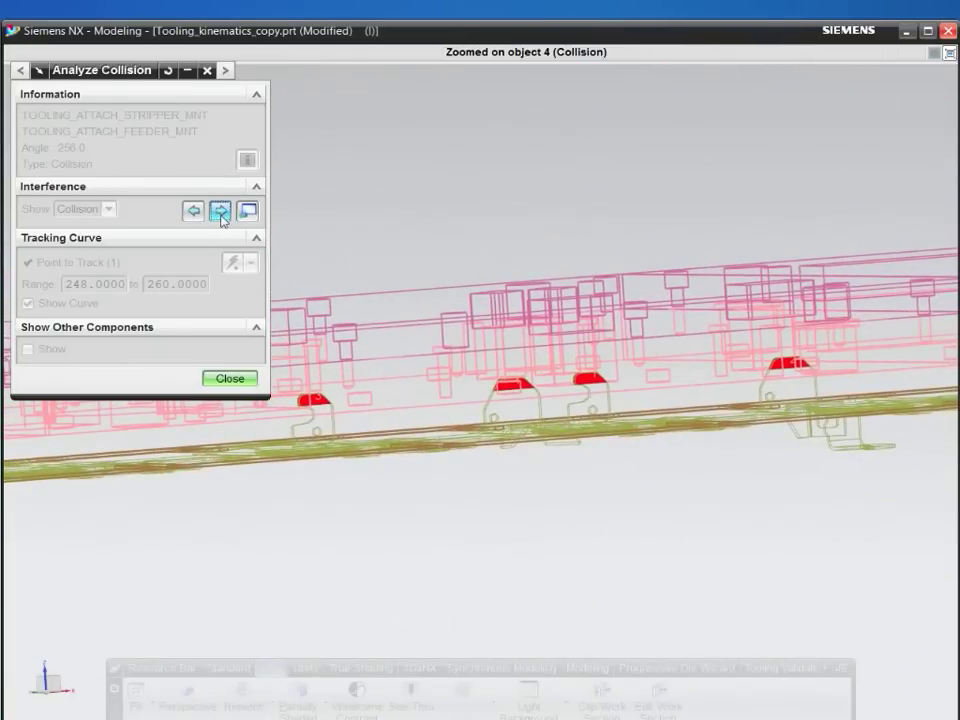
pyautogui.click(228, 378)
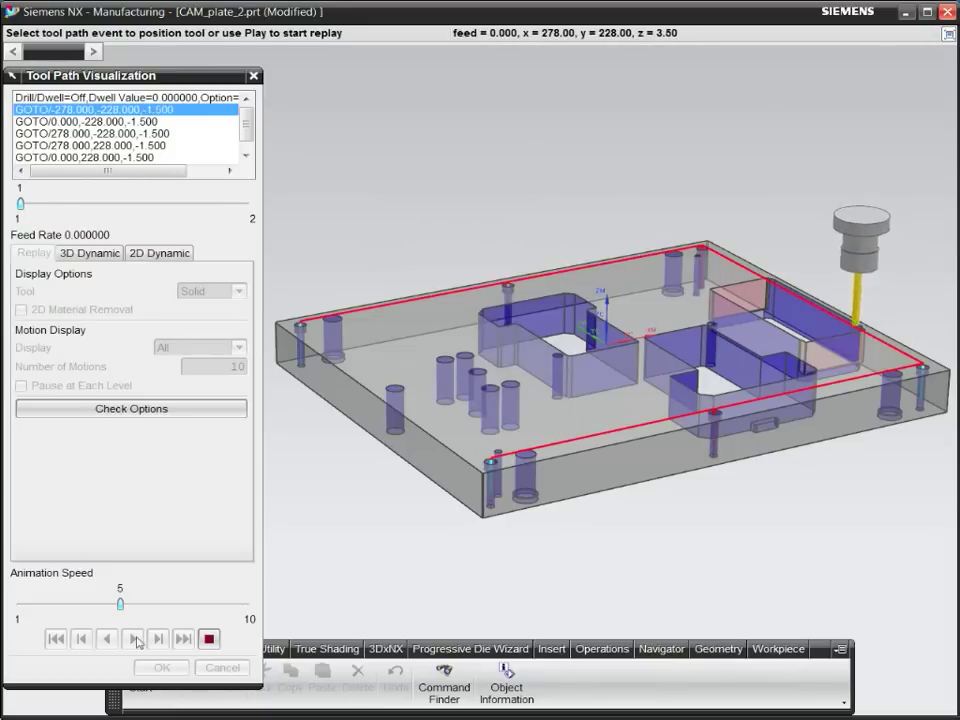
# Step: Replay the next milling toolpath on the die plate
pyautogui.click(135, 638)
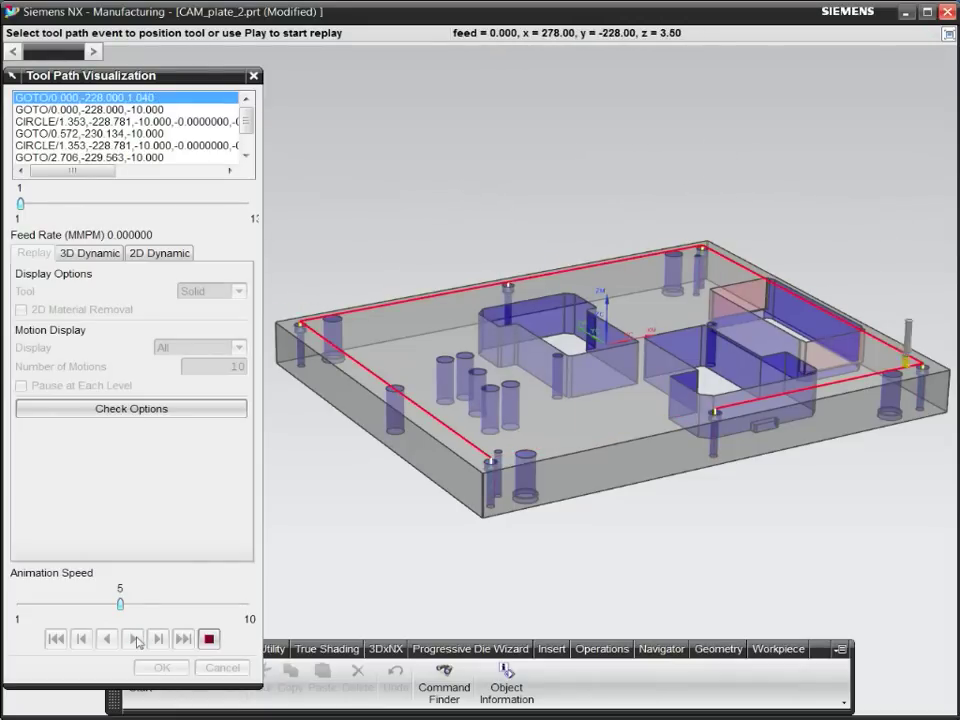